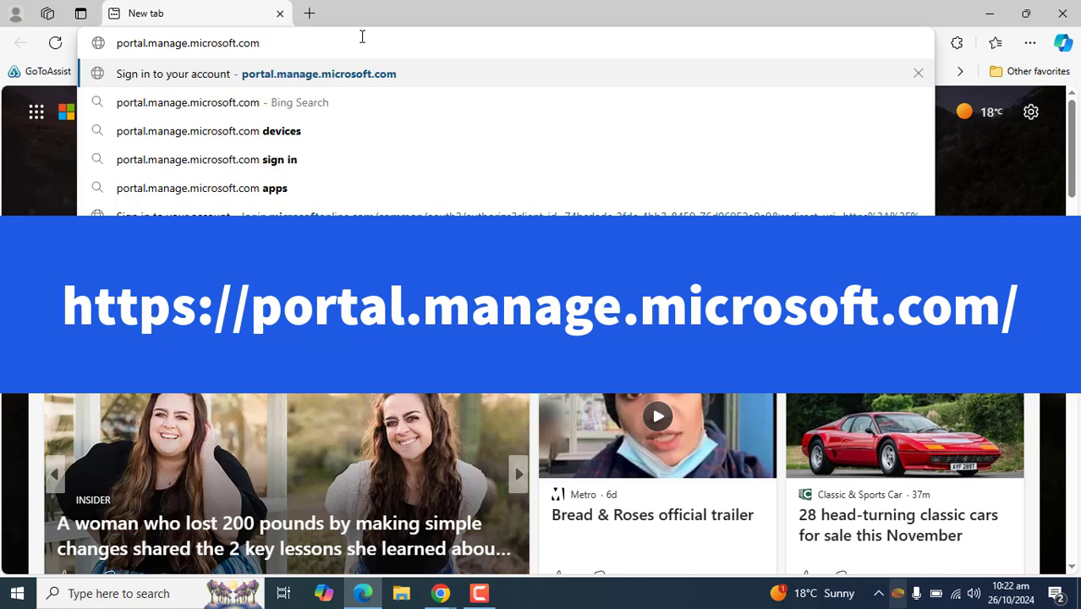
Open the sign-in page at portal.manage.microsoft.com and close the open browser windows.
key(Return)
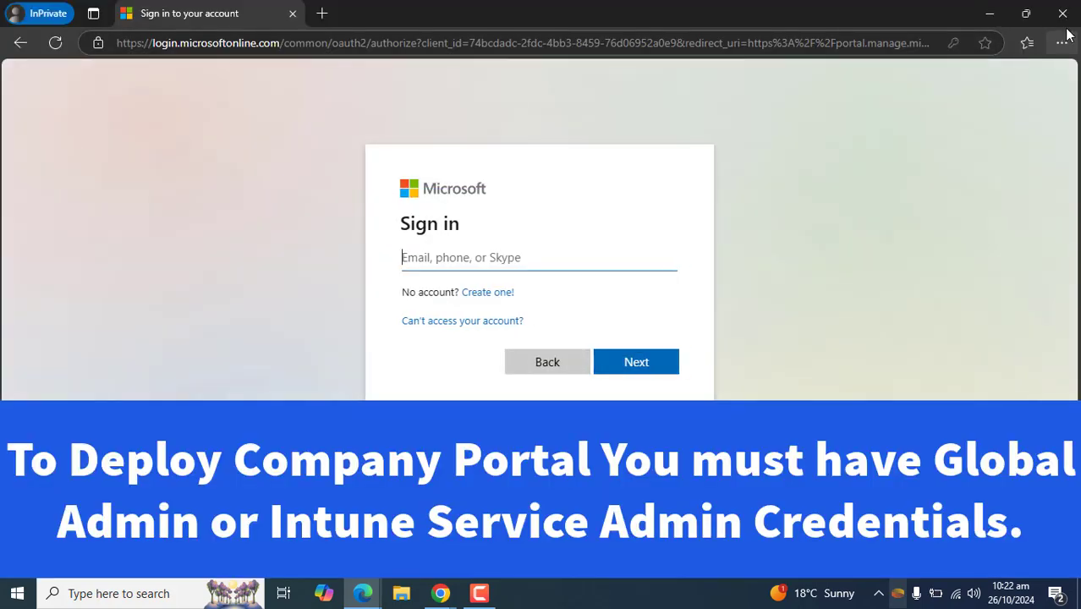
click(1067, 20)
click(1066, 19)
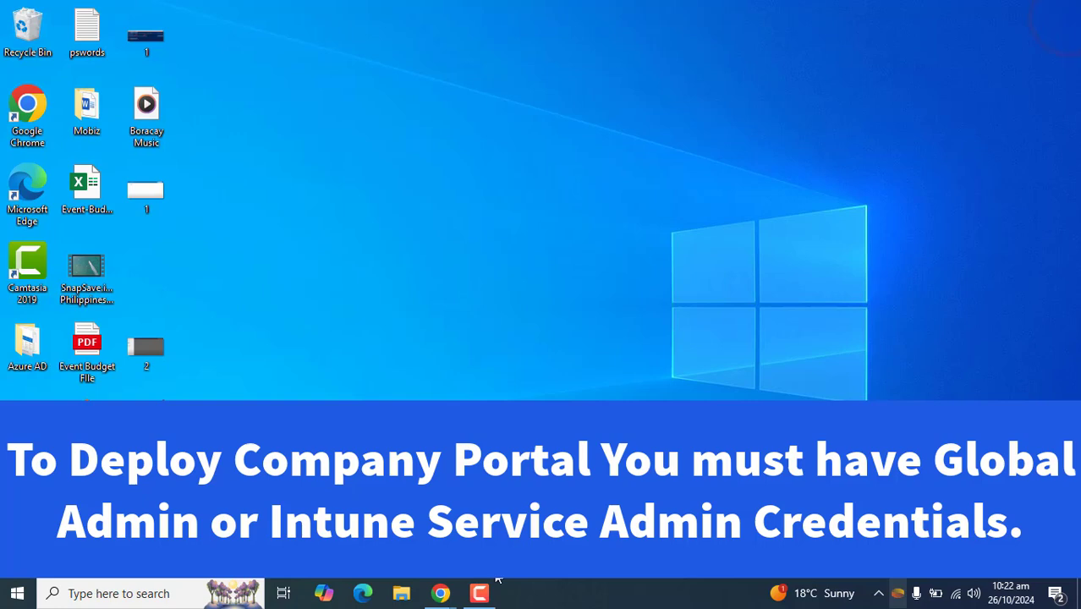
Switch to Chrome and open the Windows apps list in the Intune admin center.
click(441, 594)
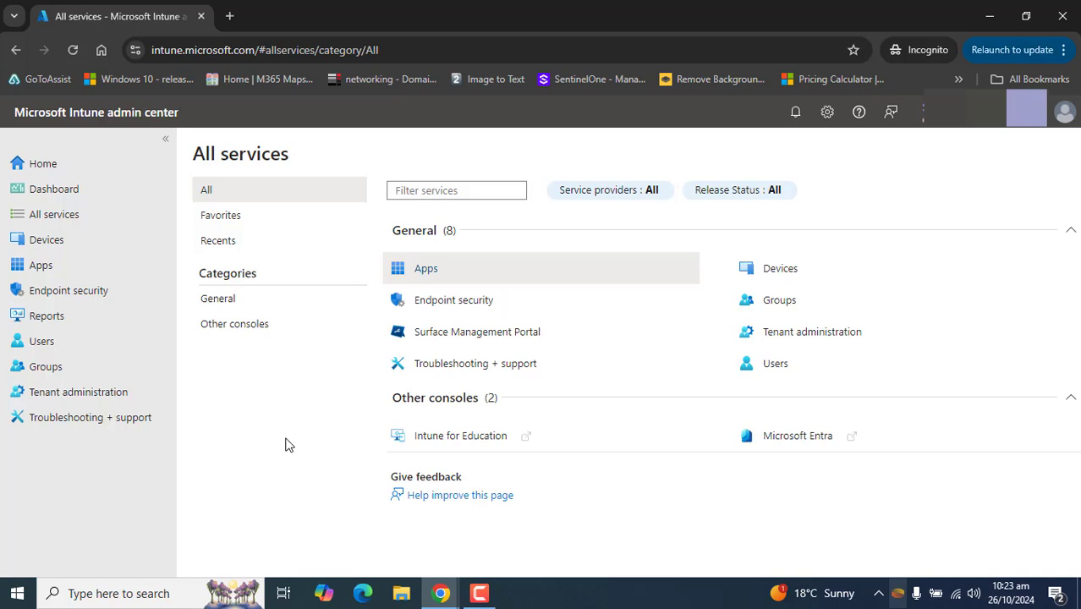
click(47, 277)
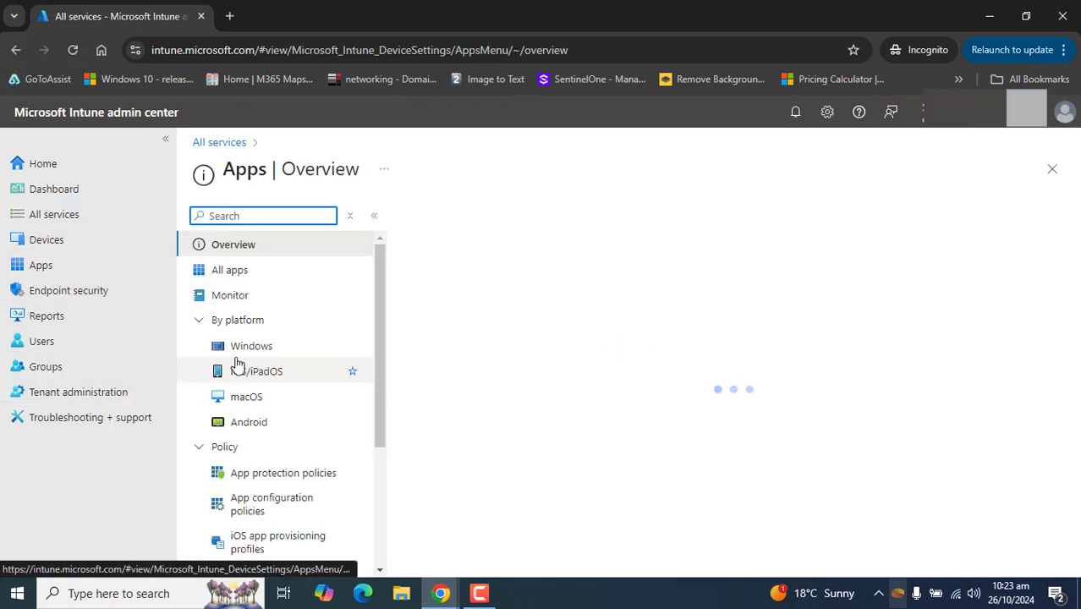
click(252, 347)
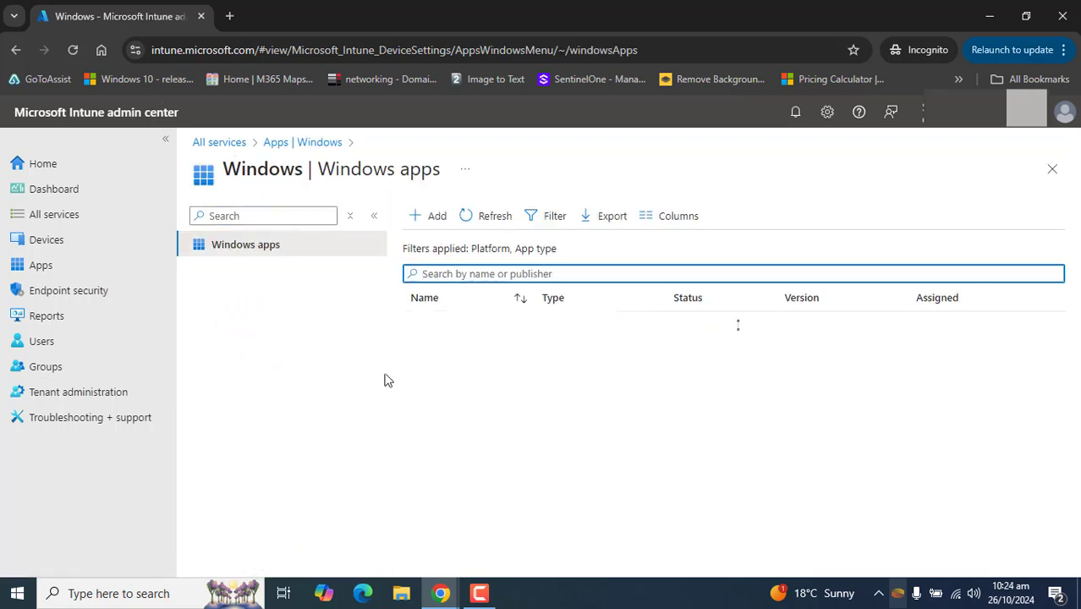
Start adding a Windows app with Microsoft Store app (new) as the app type.
click(437, 219)
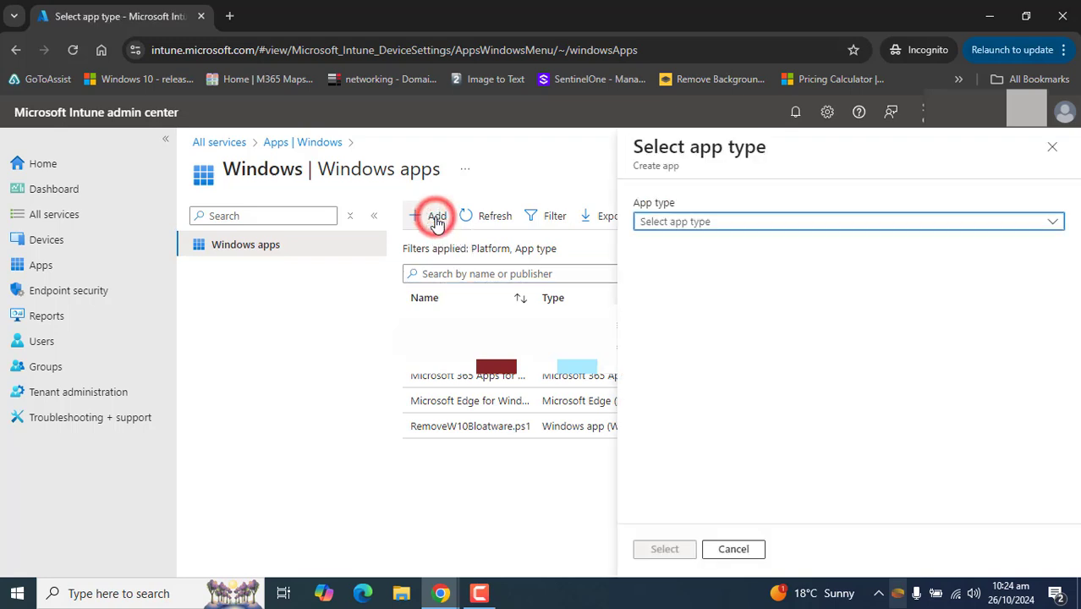
click(695, 218)
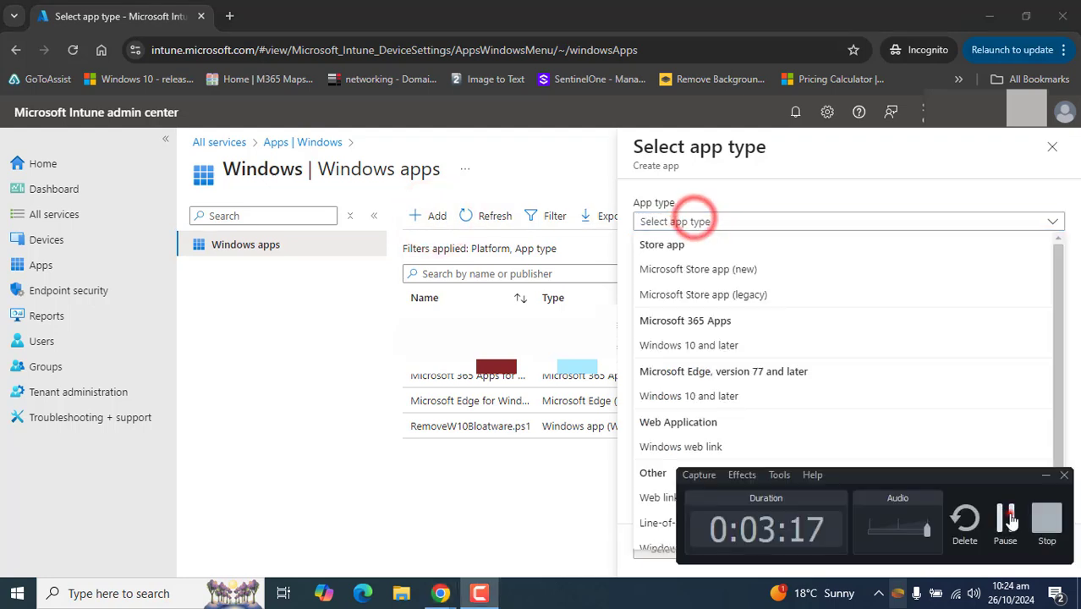
click(1009, 516)
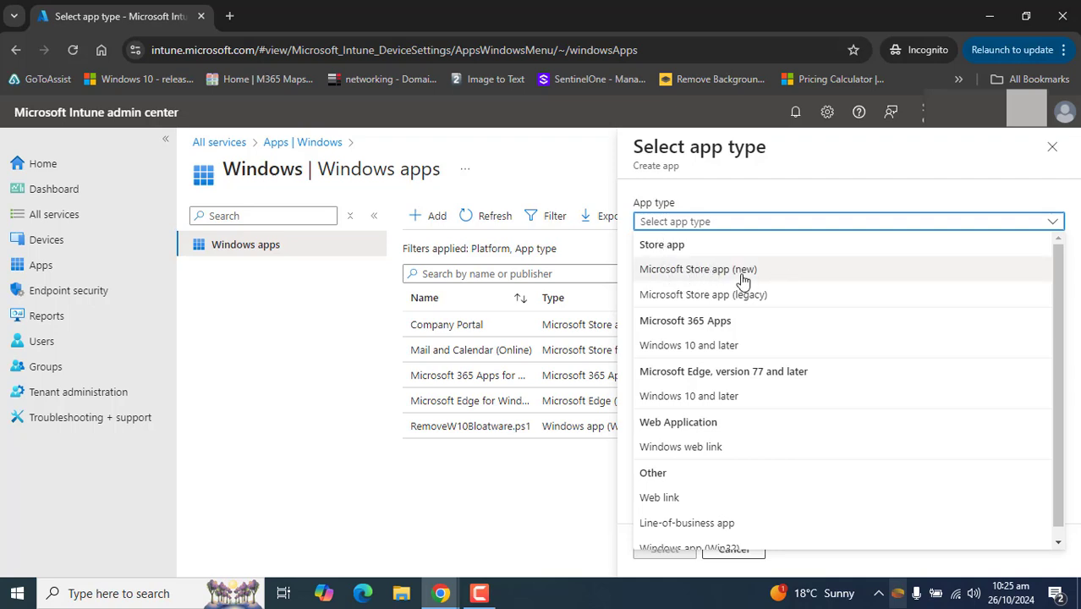
click(696, 273)
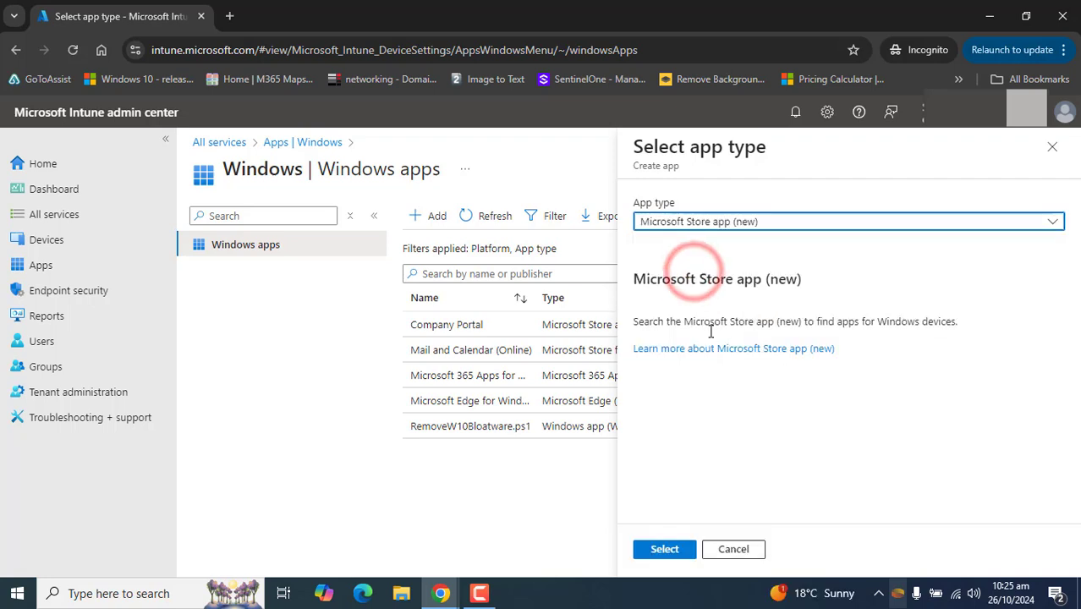
click(670, 552)
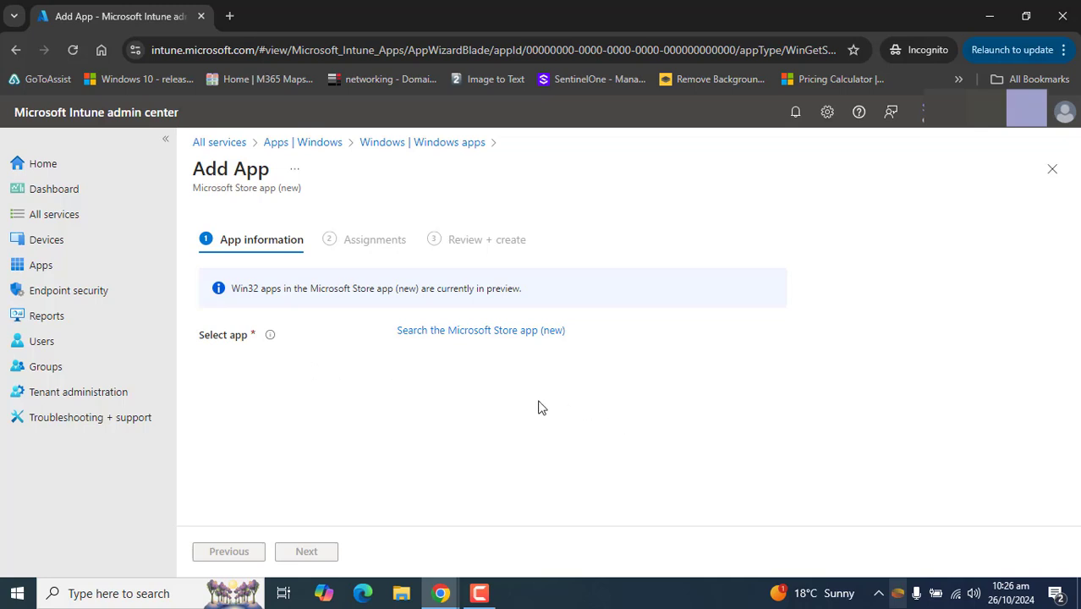
Search the Microsoft Store for Company Portal and select the matching app from Microsoft Corporation.
click(478, 336)
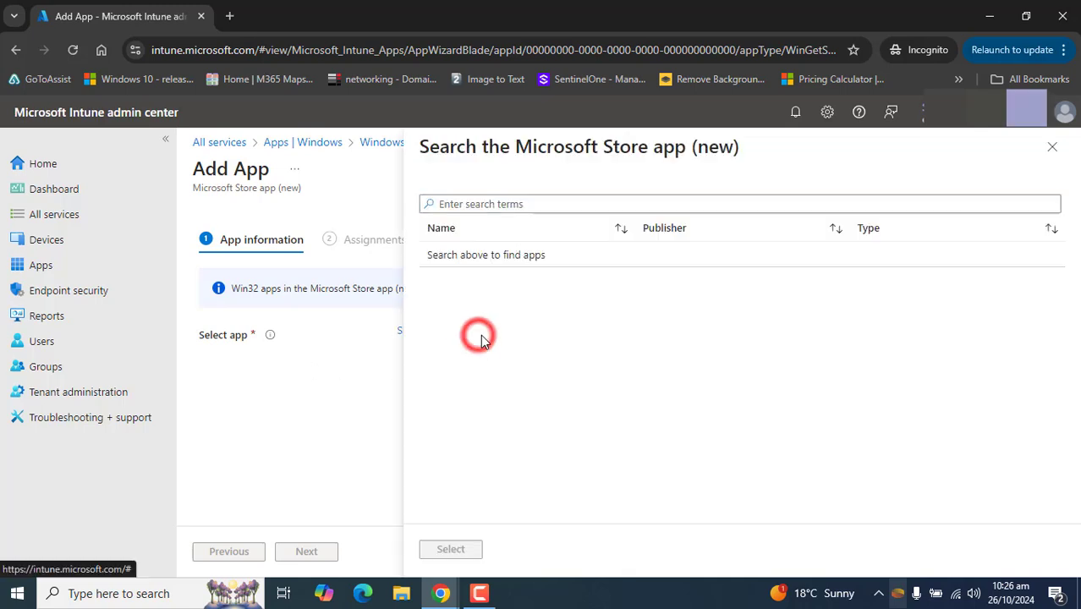
click(497, 203)
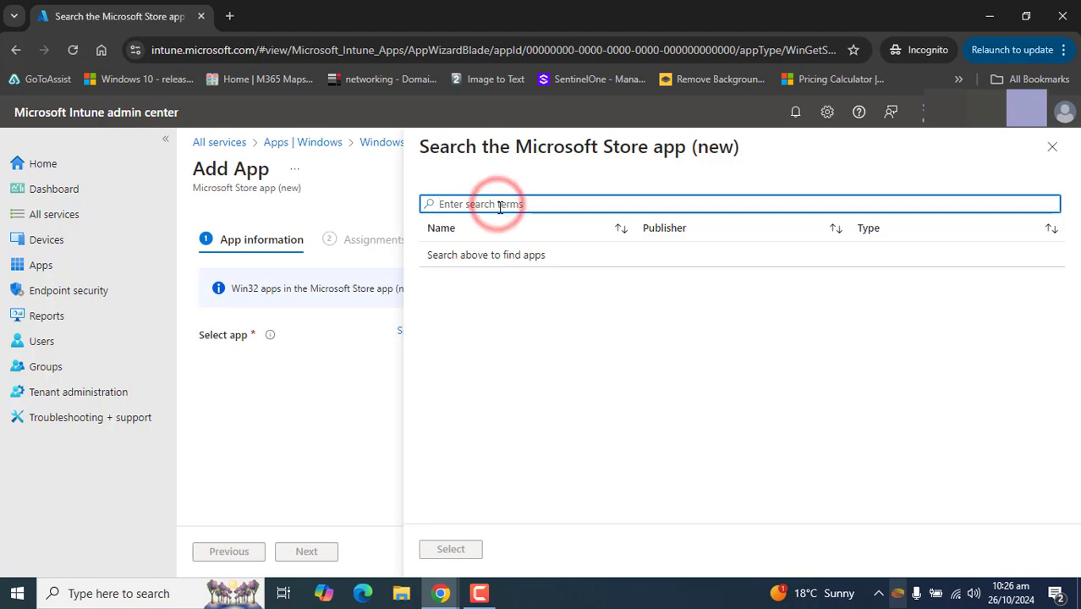
text(Comp)
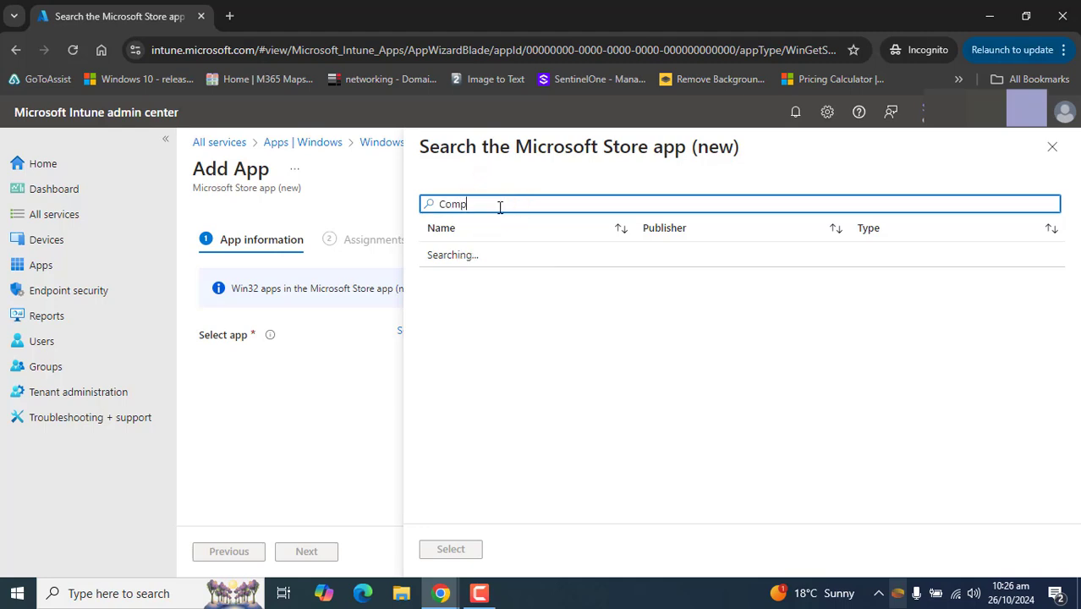
text(any Portal)
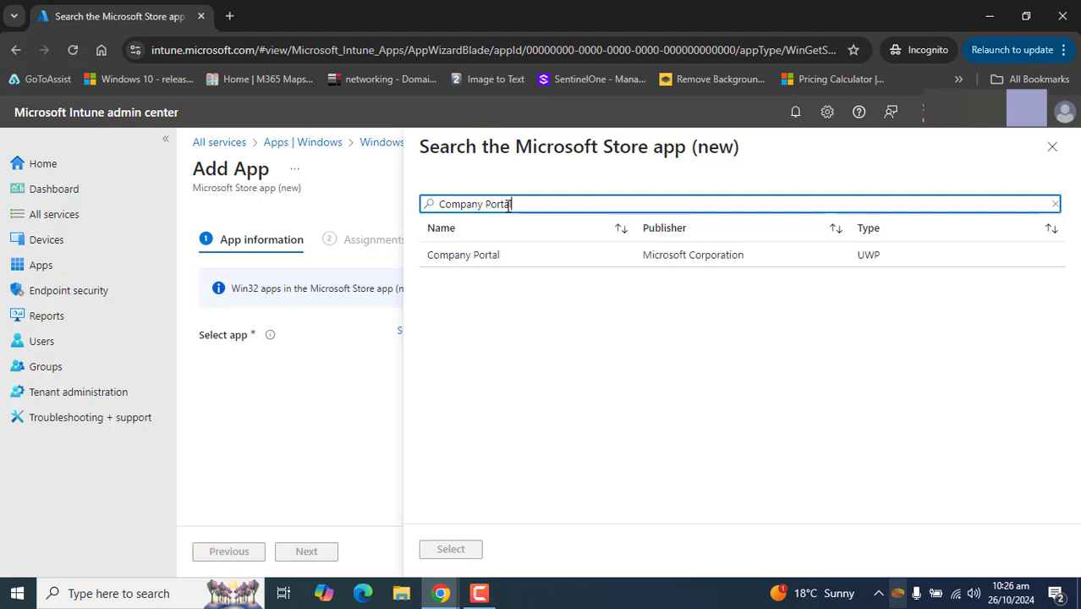
click(474, 260)
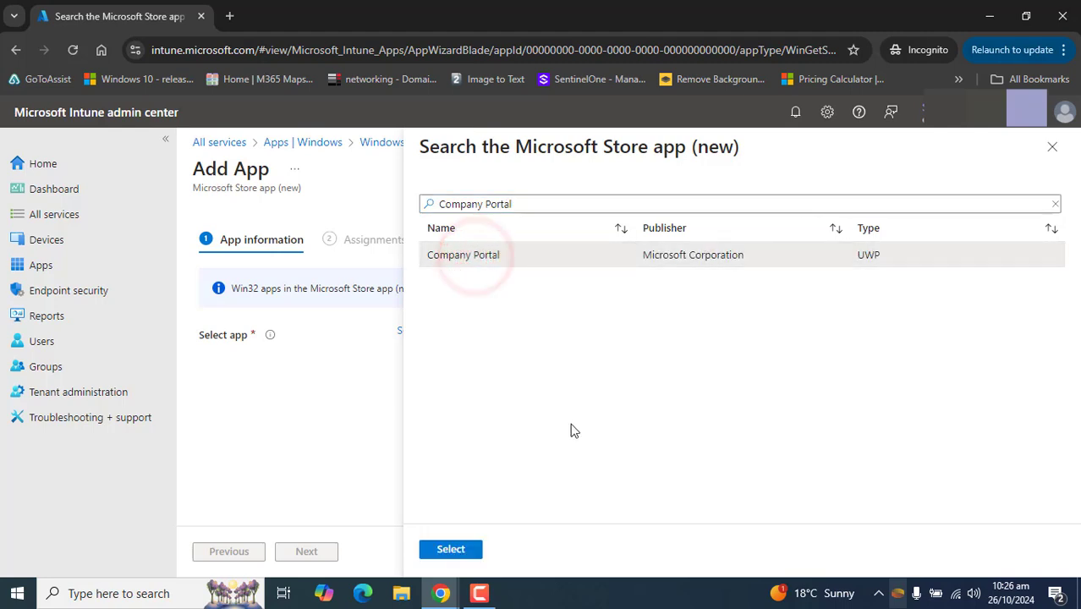
click(457, 551)
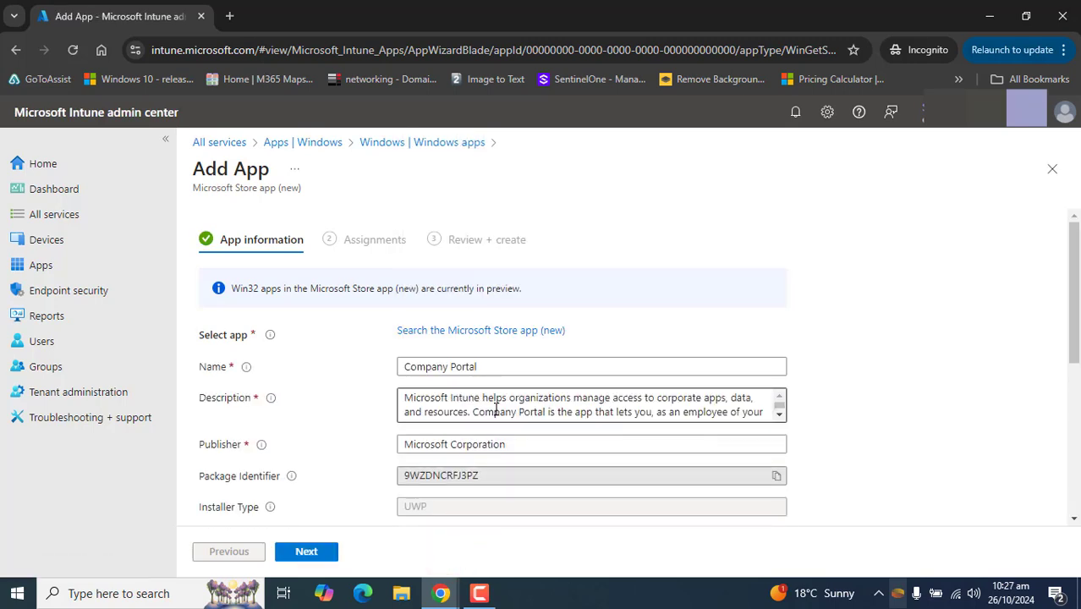
Review the Company Portal app's name, description and publisher in the app information.
drag(1076, 258, 1076, 290)
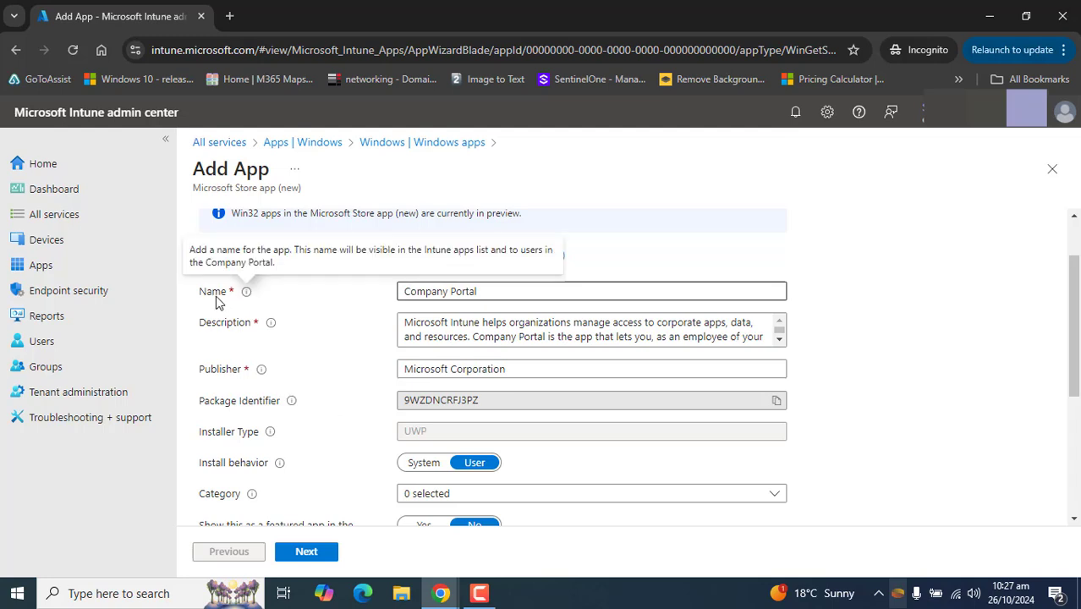
drag(506, 290, 314, 293)
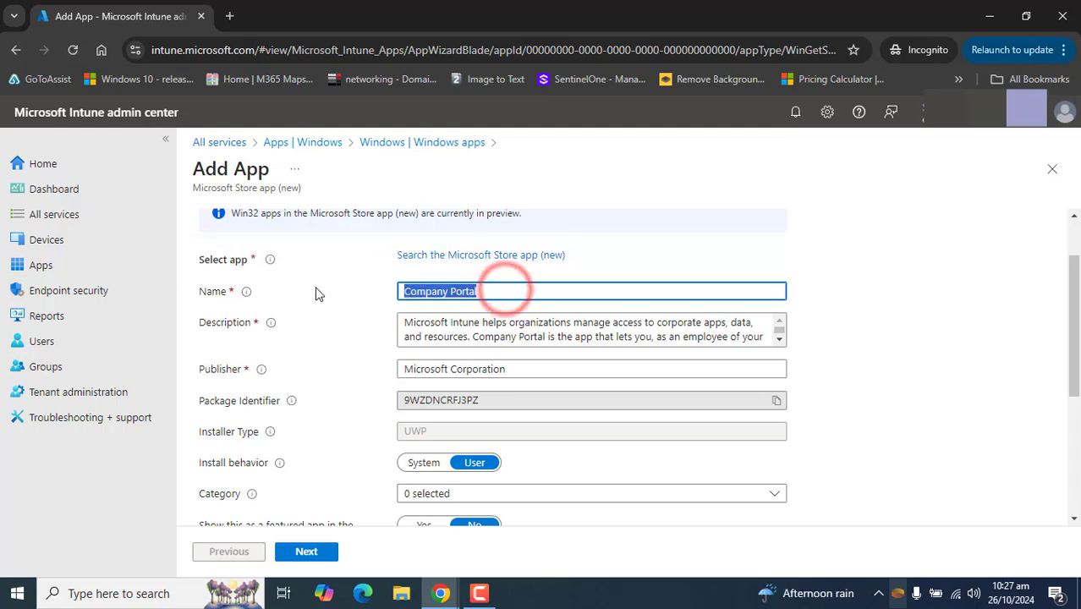
drag(404, 328, 849, 361)
click(908, 355)
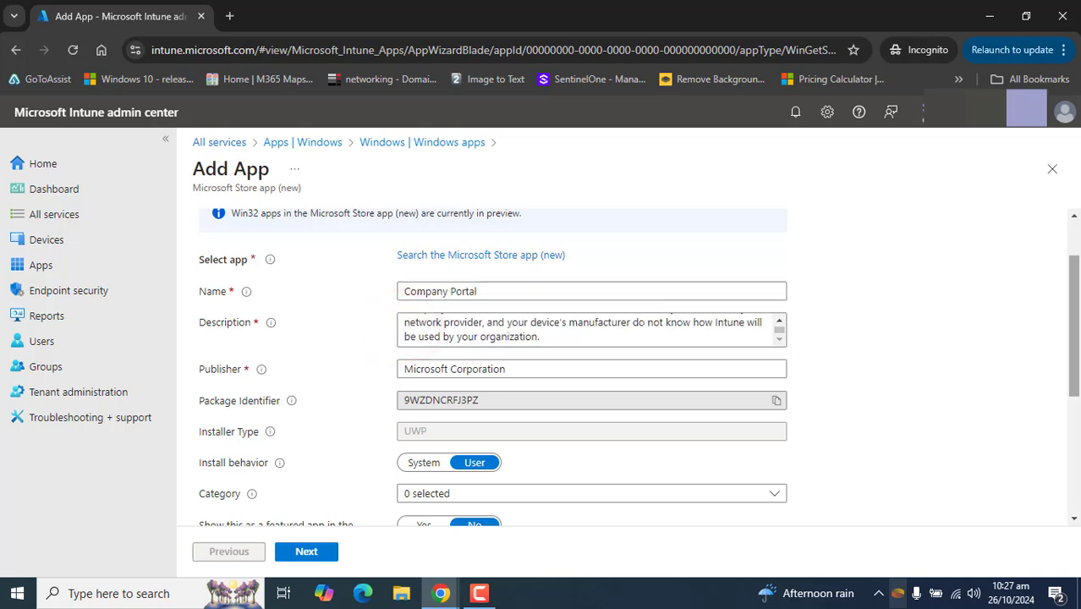
drag(1076, 330, 1076, 352)
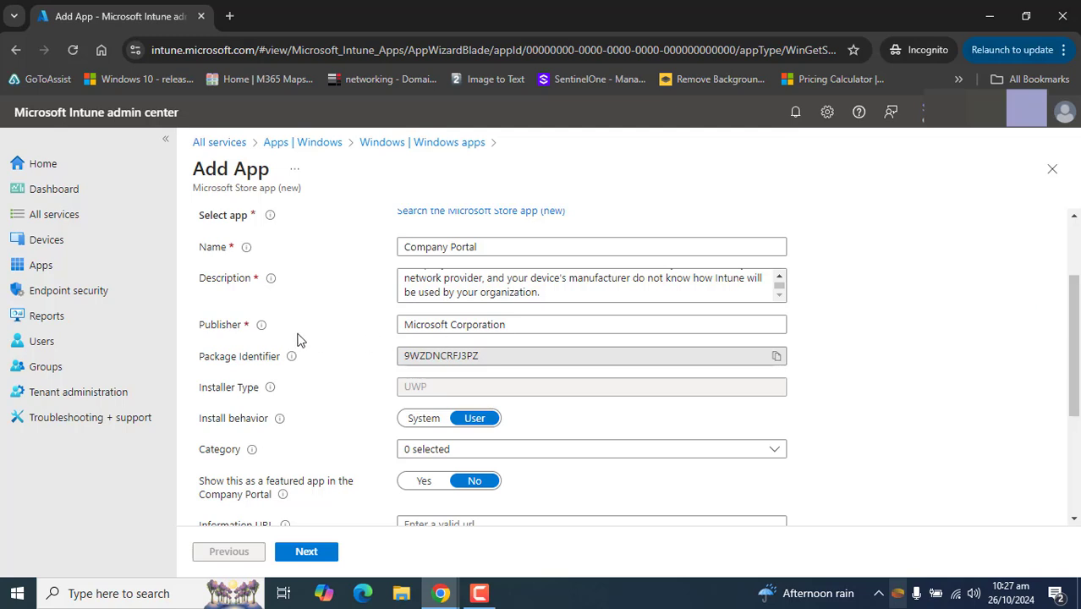
triple_click(544, 323)
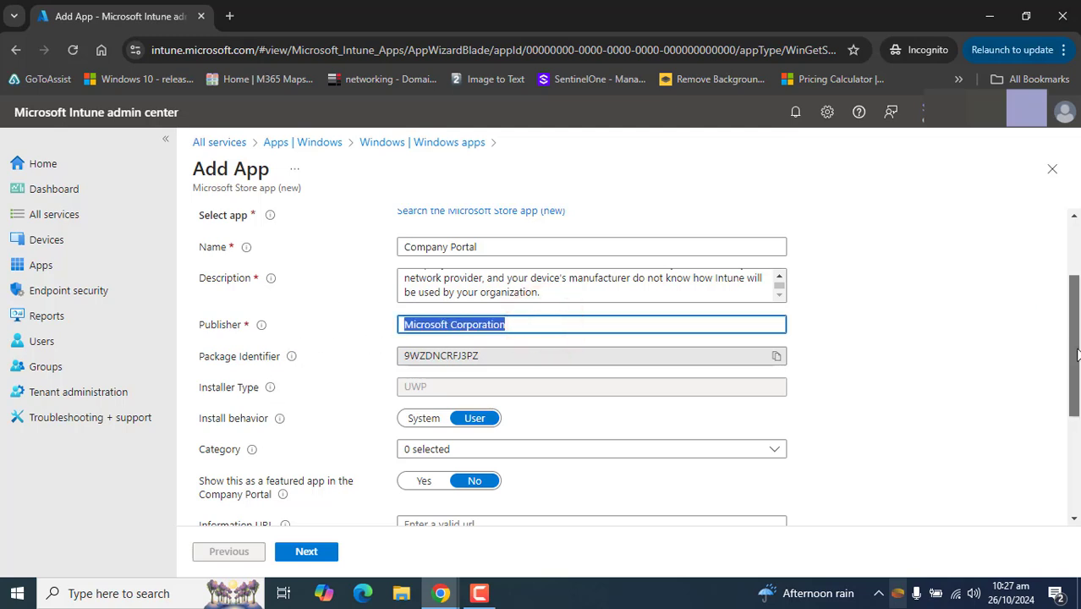
scroll(351, 475, down, 1)
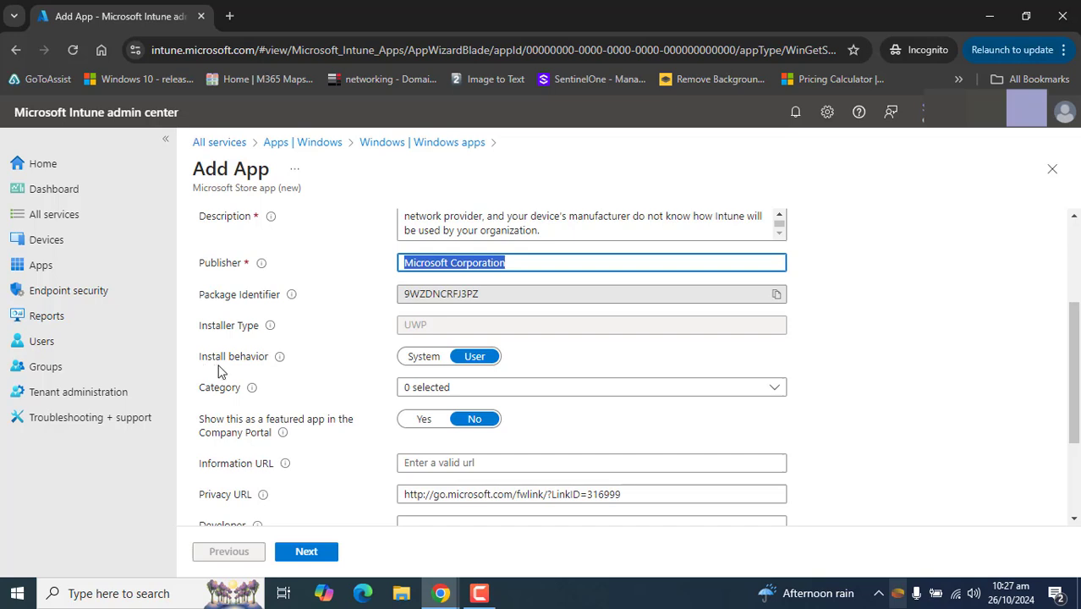
Set the app's install behavior to System and its category to Productivity.
click(425, 356)
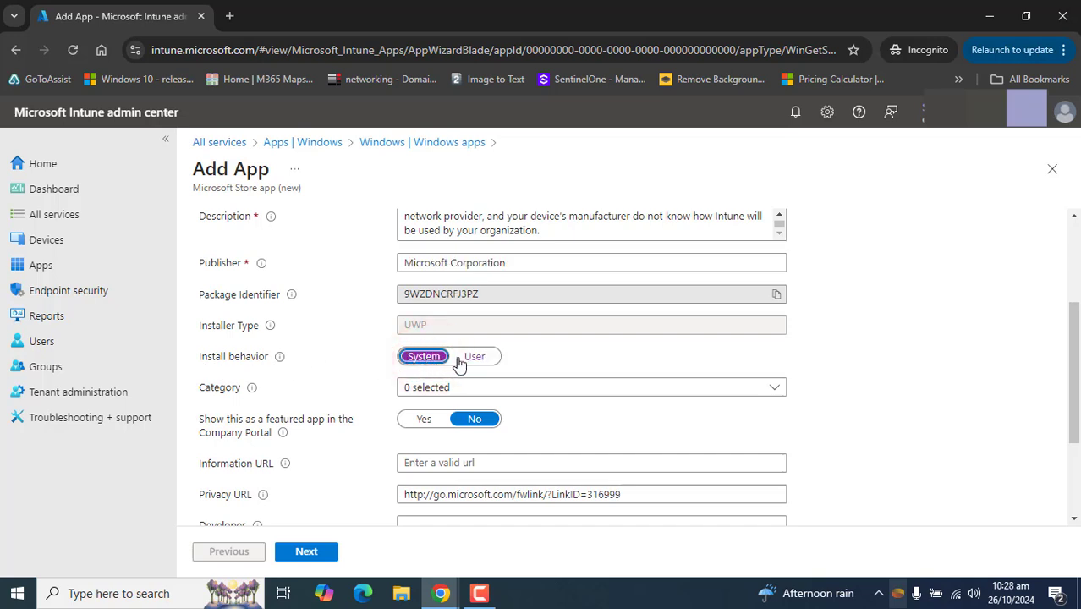
click(472, 359)
click(422, 359)
click(641, 392)
click(412, 267)
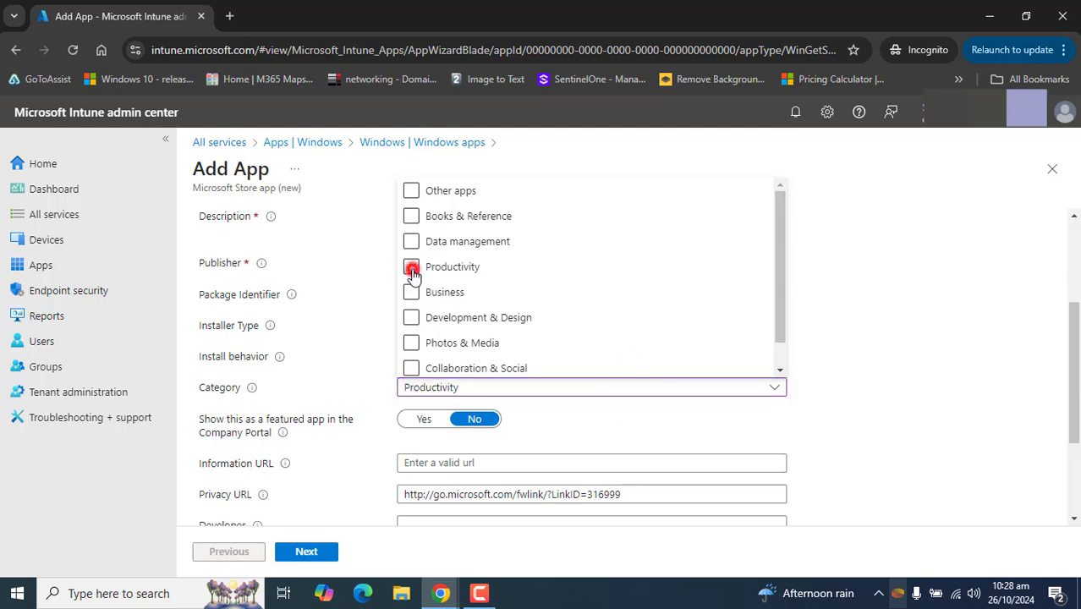
click(910, 406)
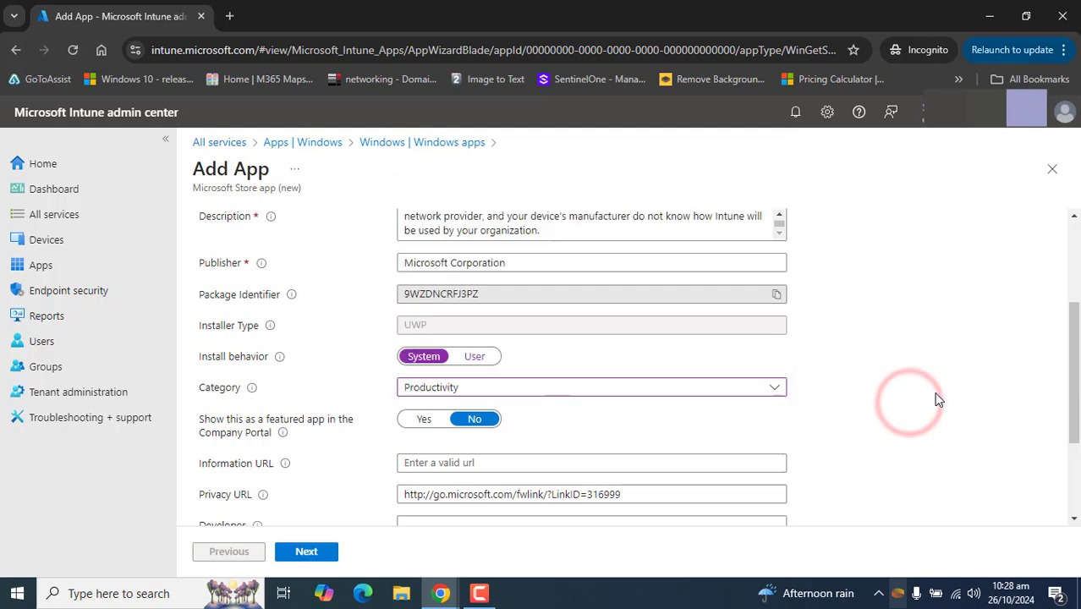
Examine the optional app details, including the Information URL and Privacy URL.
drag(1075, 385, 1009, 441)
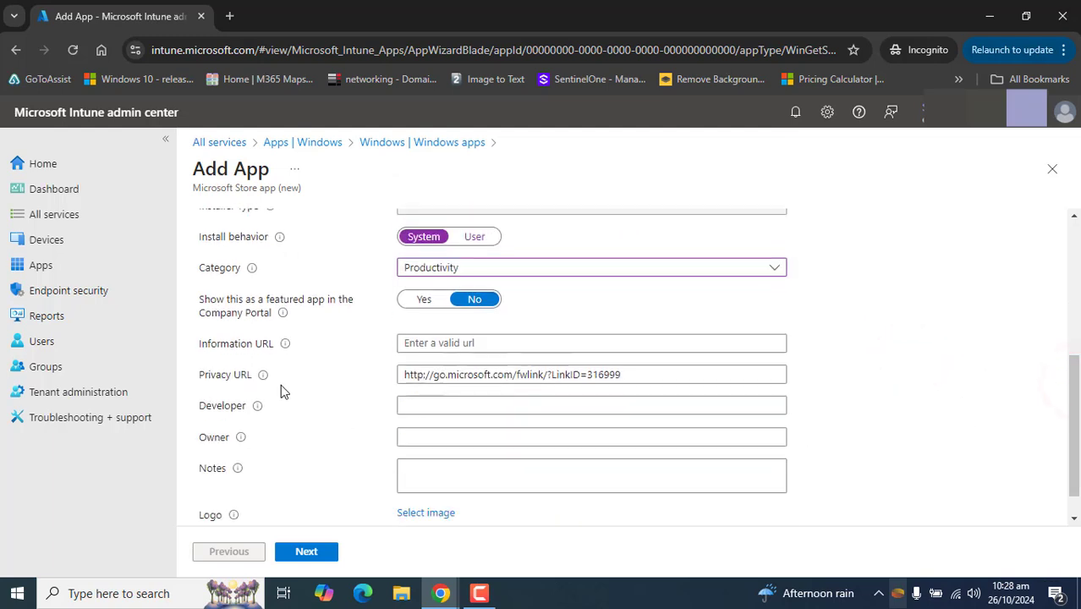
drag(197, 342, 296, 351)
click(430, 342)
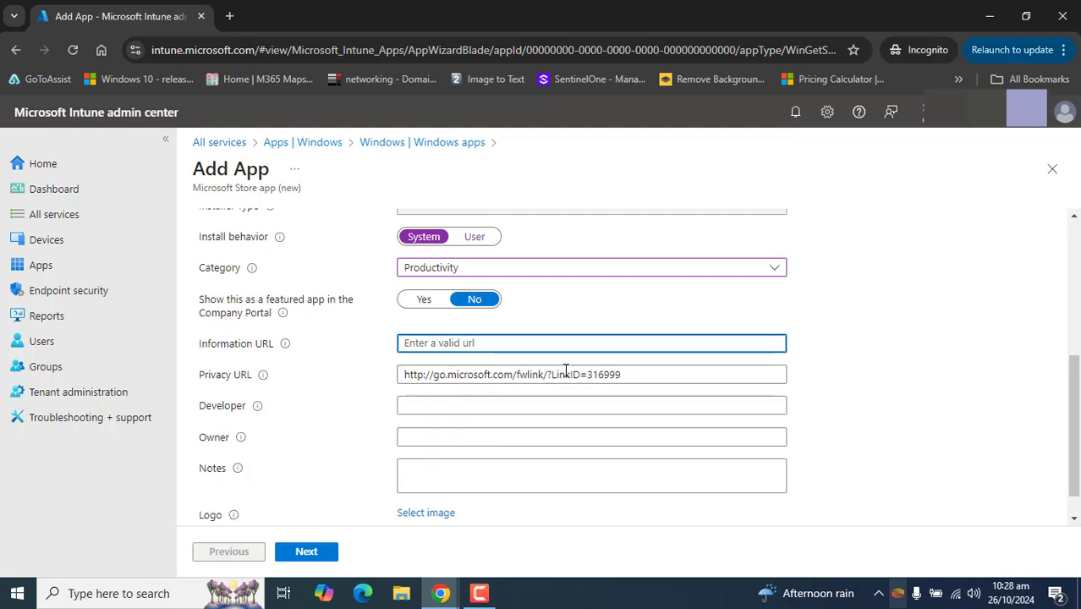
drag(1076, 428, 1077, 444)
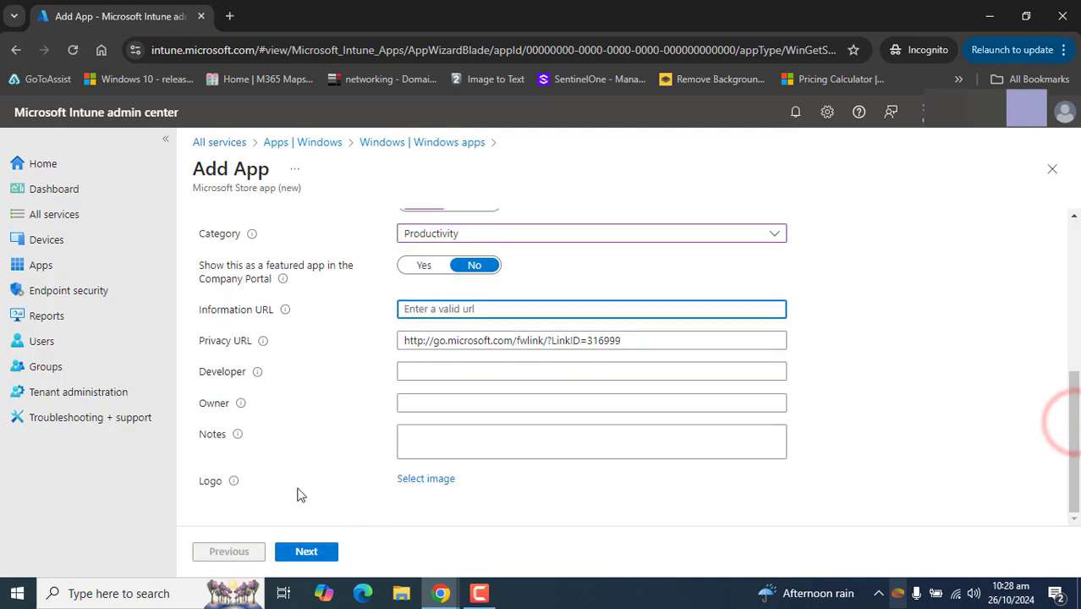
Open the file picker for the app's logo and close it without choosing an image.
double_click(200, 481)
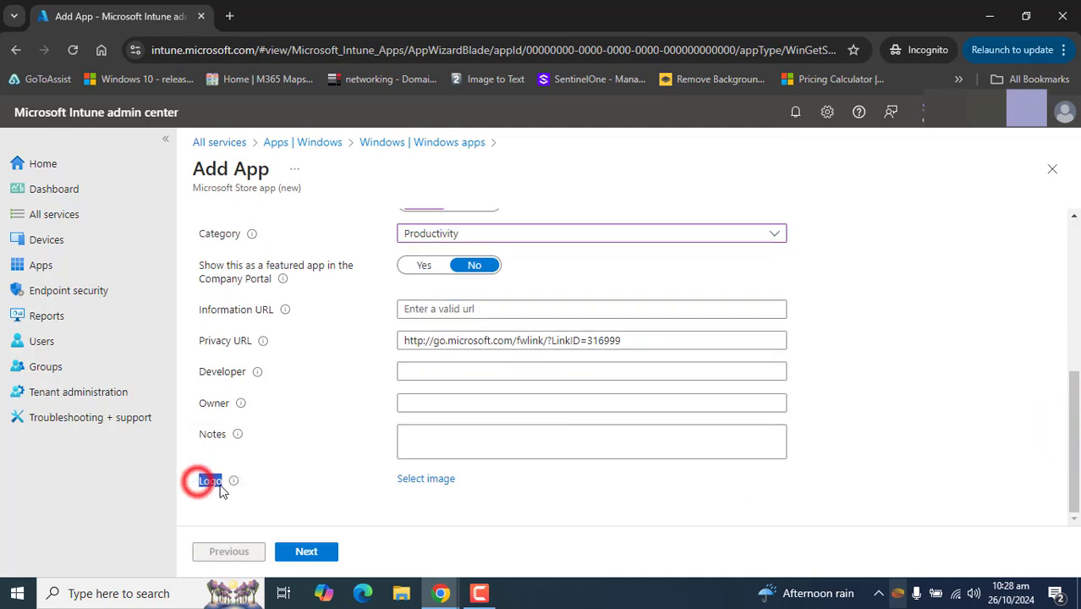
click(357, 484)
click(427, 478)
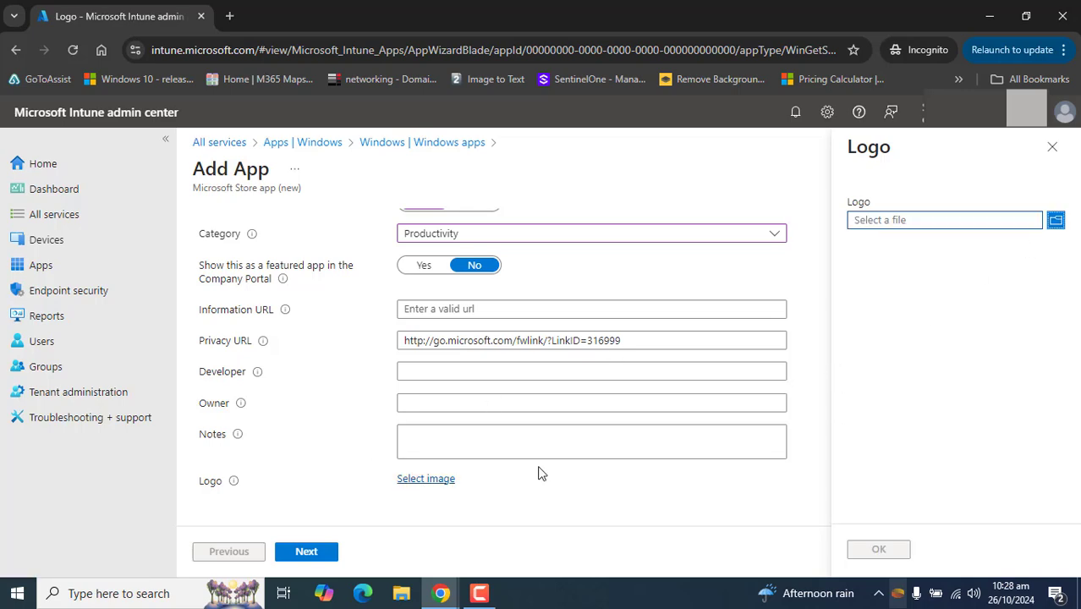
click(1059, 222)
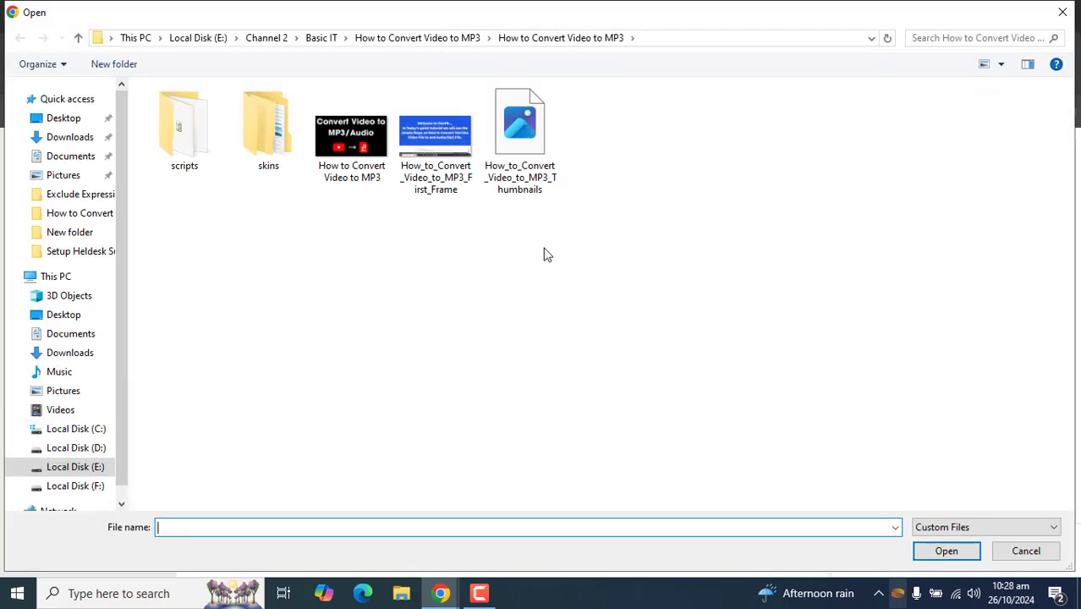
click(1063, 12)
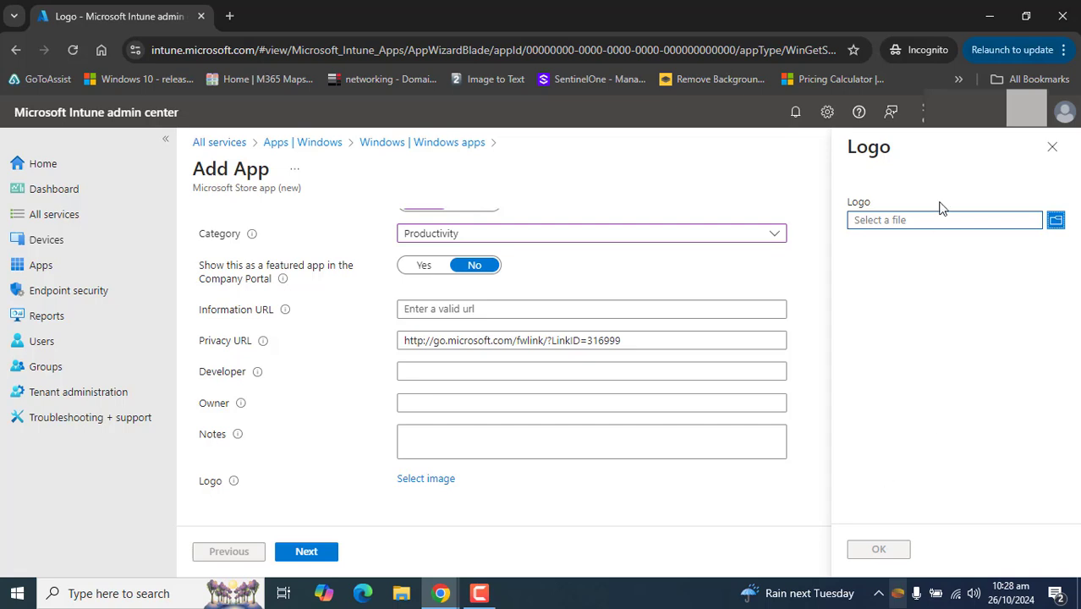
click(1052, 146)
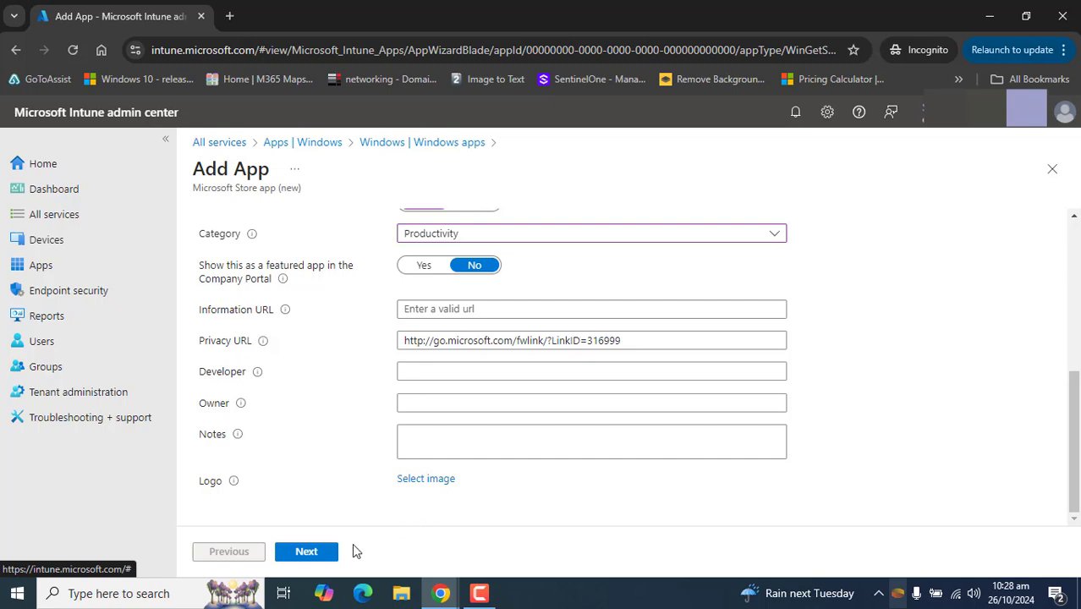
Continue to the app's assignments and examine the Required, Available for enrolled devices and Uninstall sections.
click(316, 556)
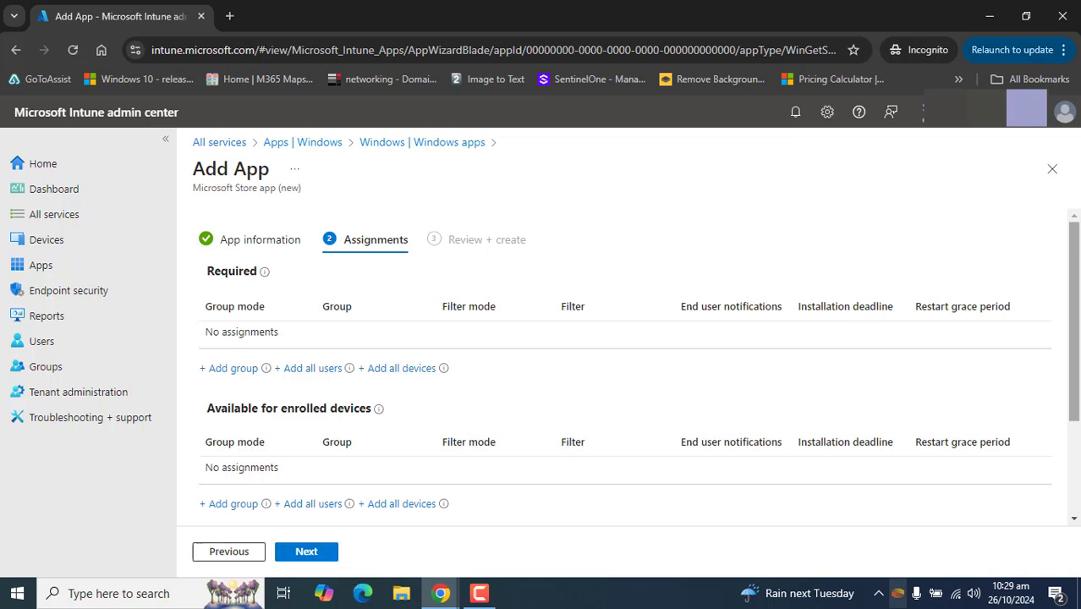
double_click(212, 270)
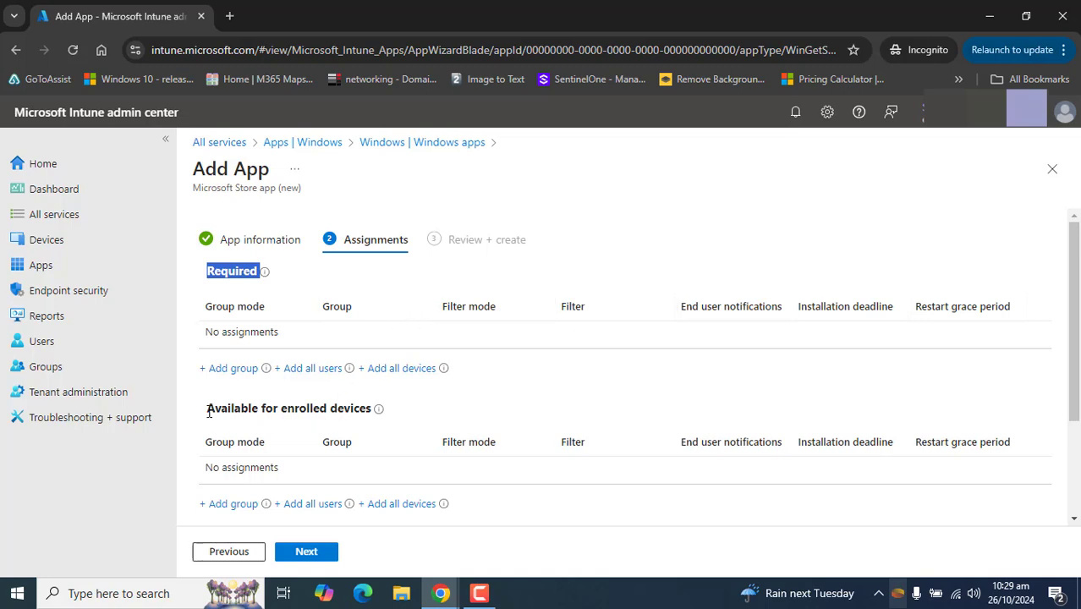
drag(209, 412, 381, 418)
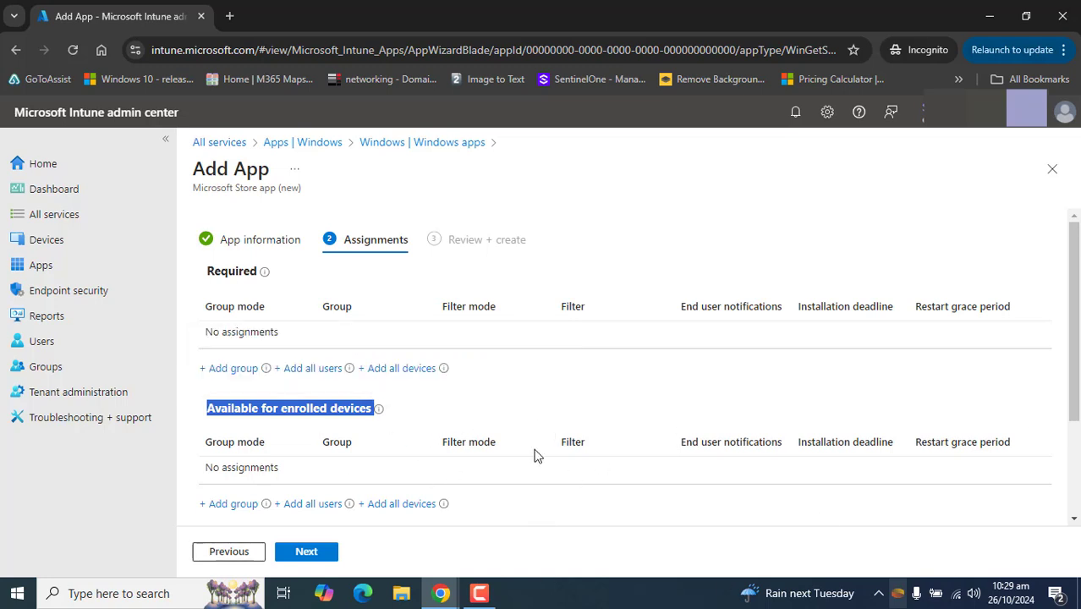
drag(1075, 301, 1073, 428)
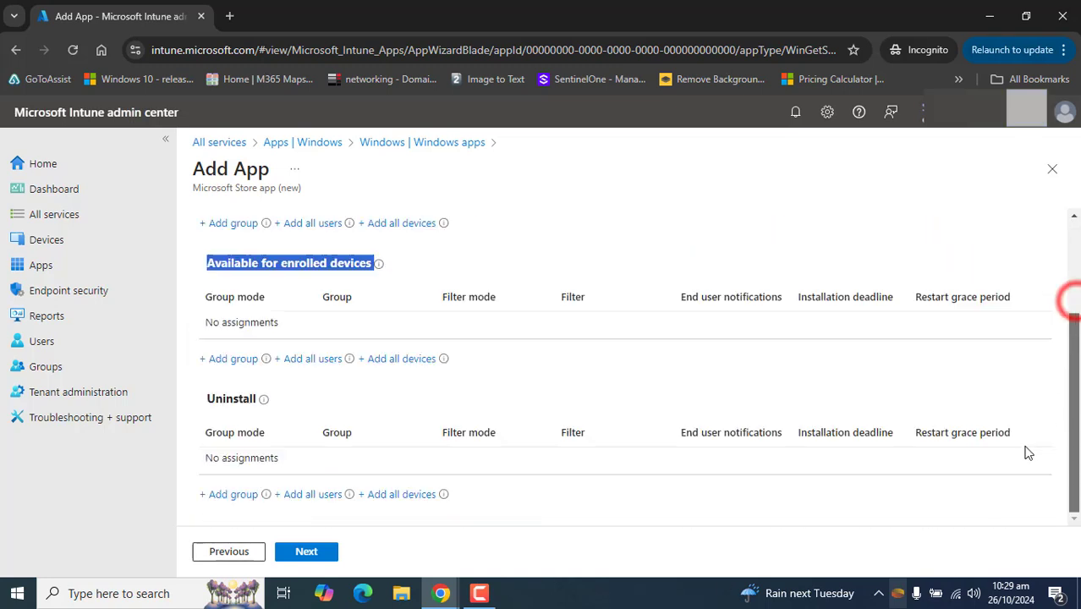
click(517, 392)
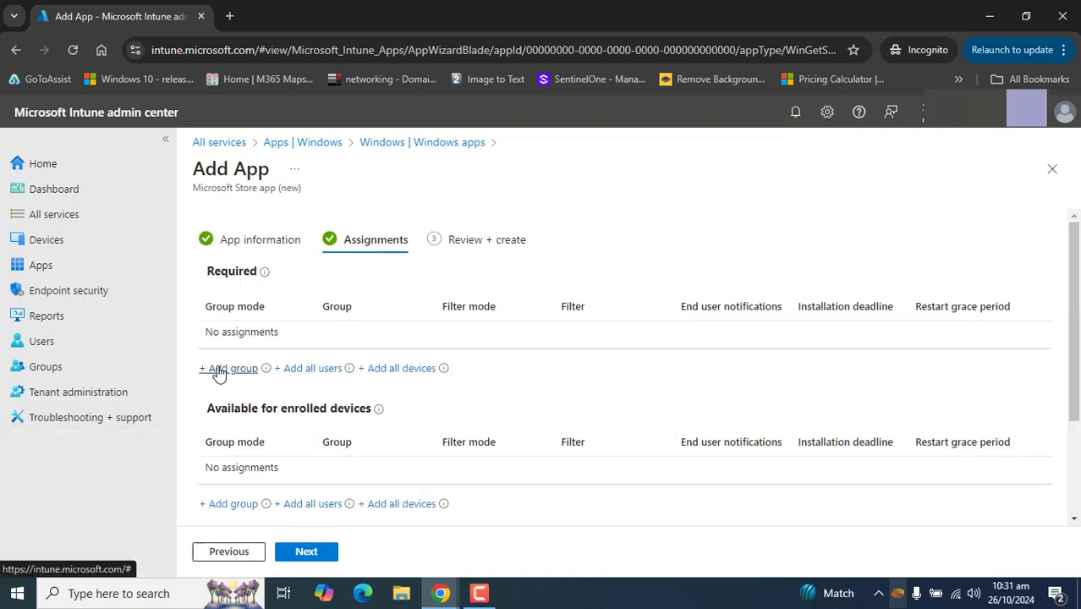
Assign the app as required to all devices and proceed to the review.
click(385, 368)
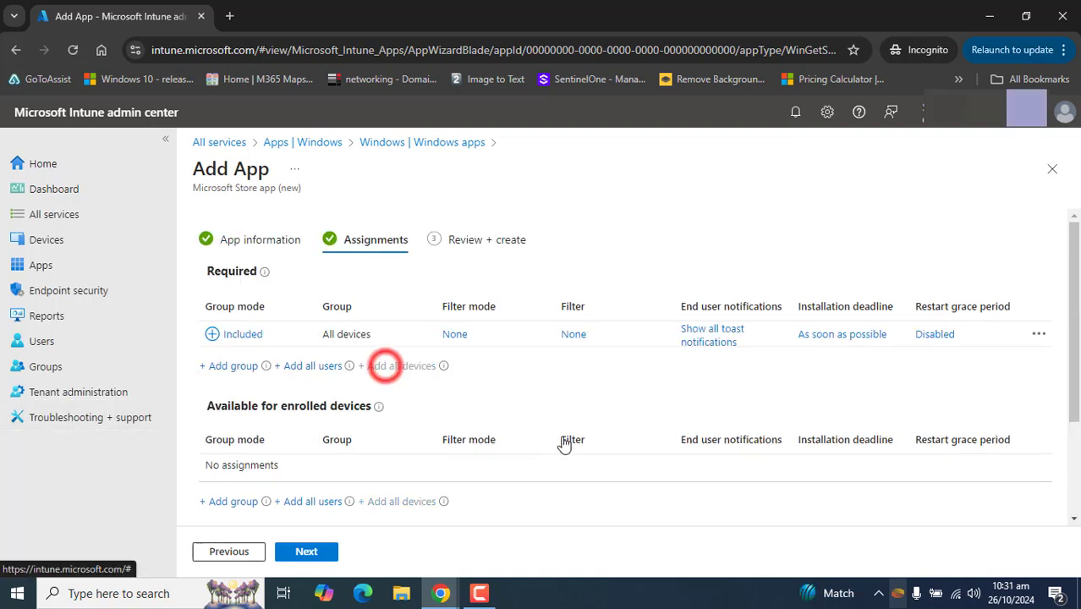
click(611, 150)
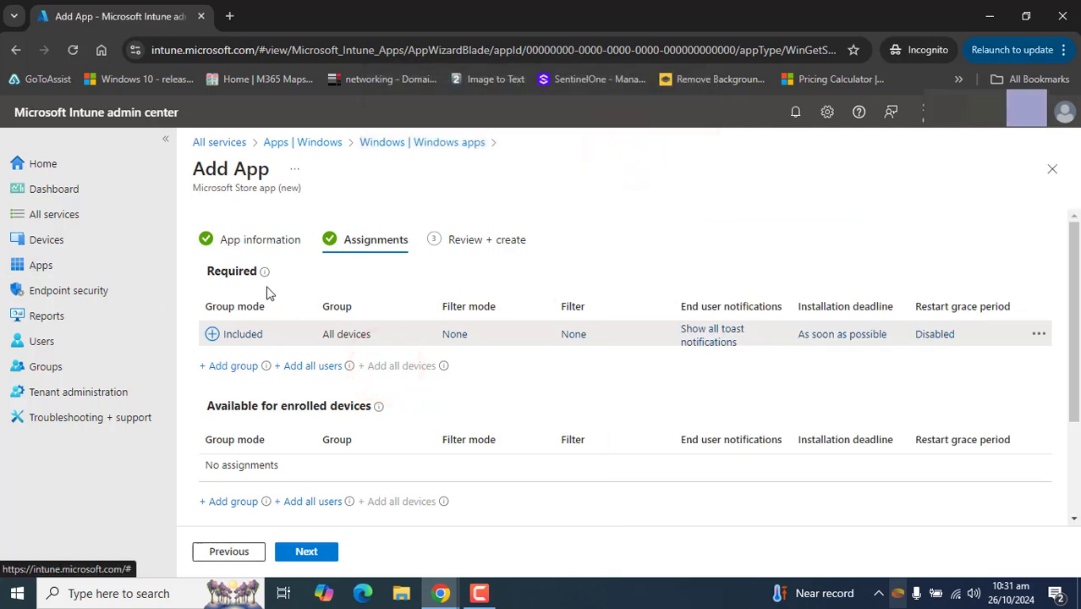
click(298, 558)
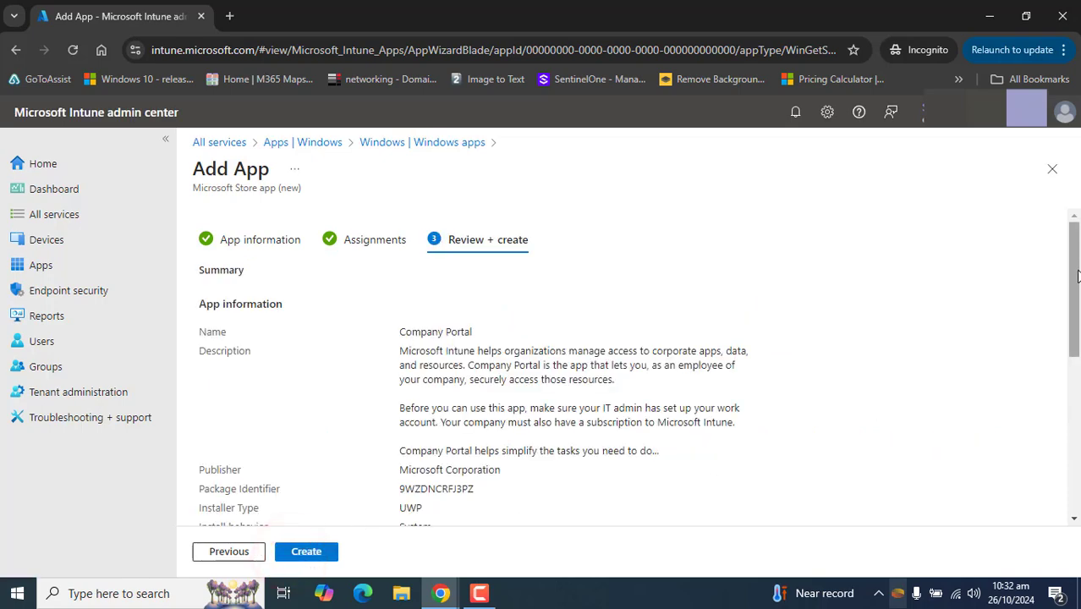
Review the summary of the app information and assignments, and create the Company Portal app.
mouse_move(1077, 279)
mouse_down()
mouse_move(1071, 459)
mouse_move(1075, 275)
mouse_up()
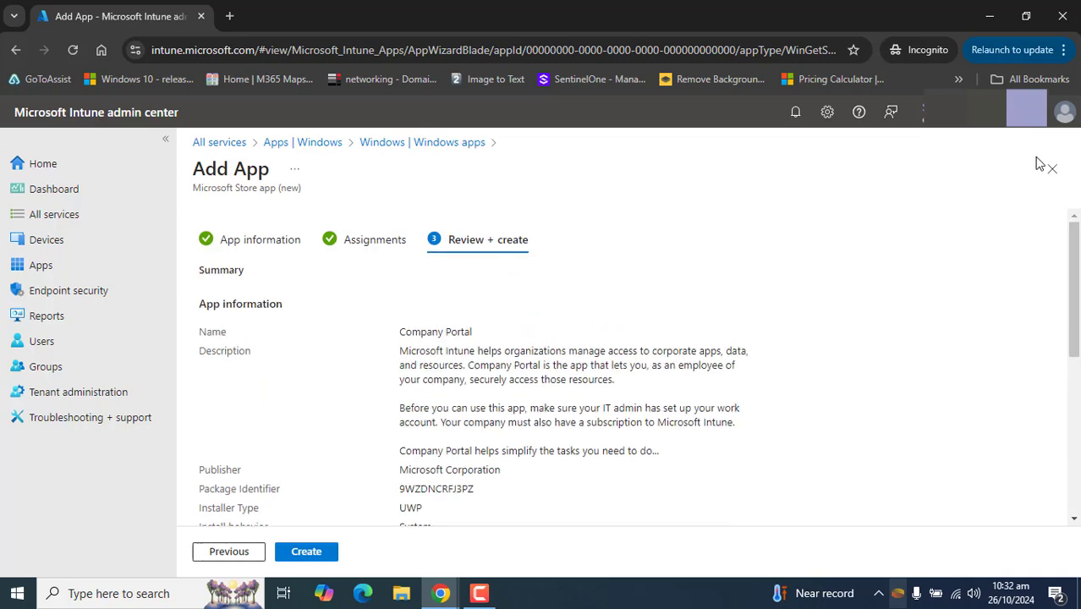
drag(1074, 373, 1056, 520)
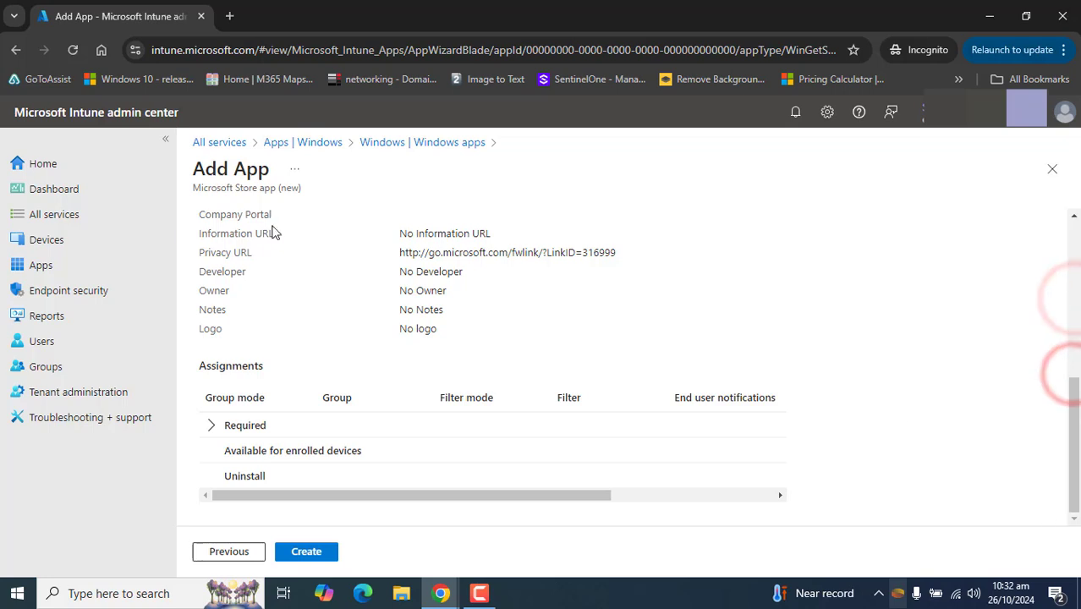
scroll(1059, 480, up, 1)
drag(1073, 450, 1055, 514)
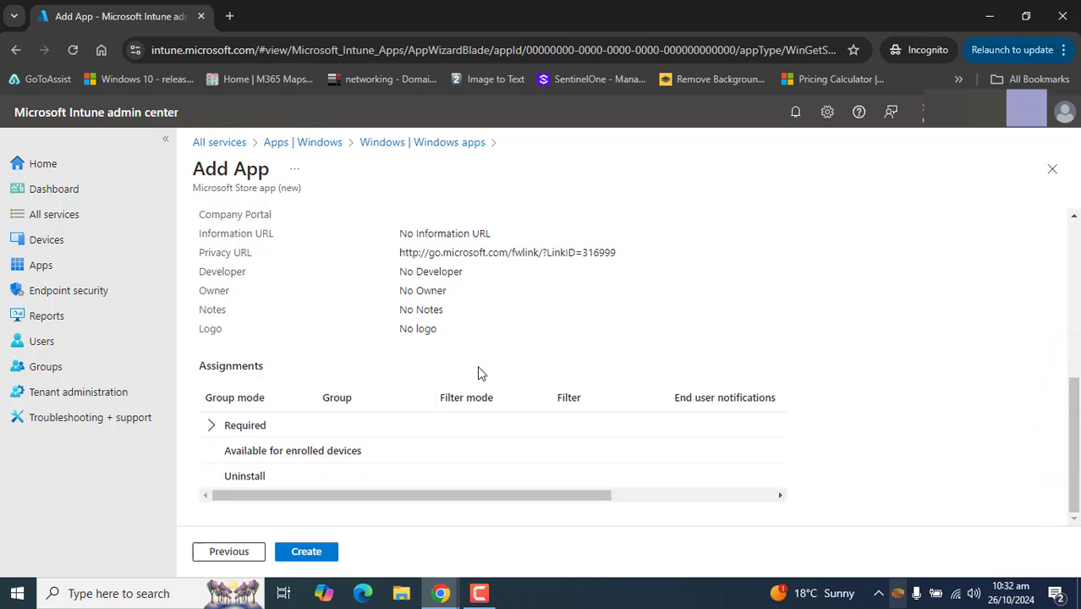
click(303, 555)
click(304, 555)
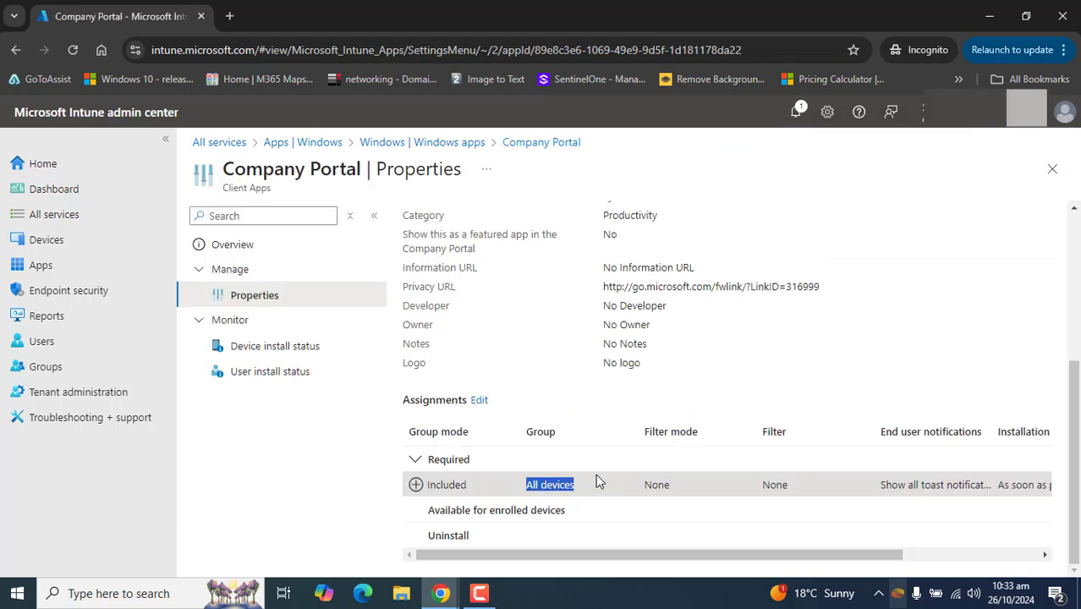
Review the newly created Company Portal app's assignments and app information in its properties.
click(896, 255)
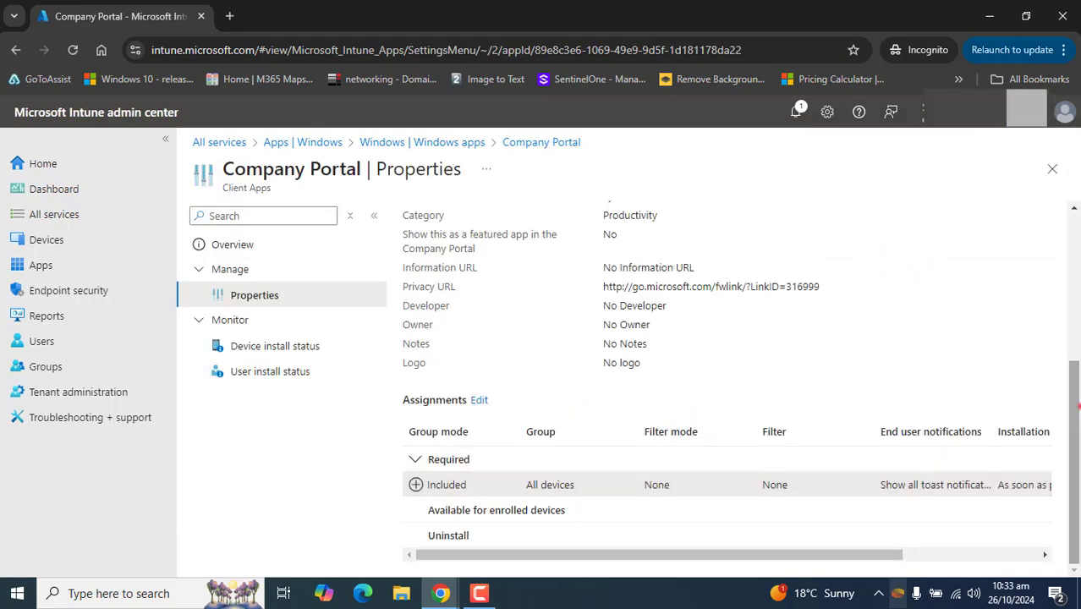
drag(1074, 406, 1005, 193)
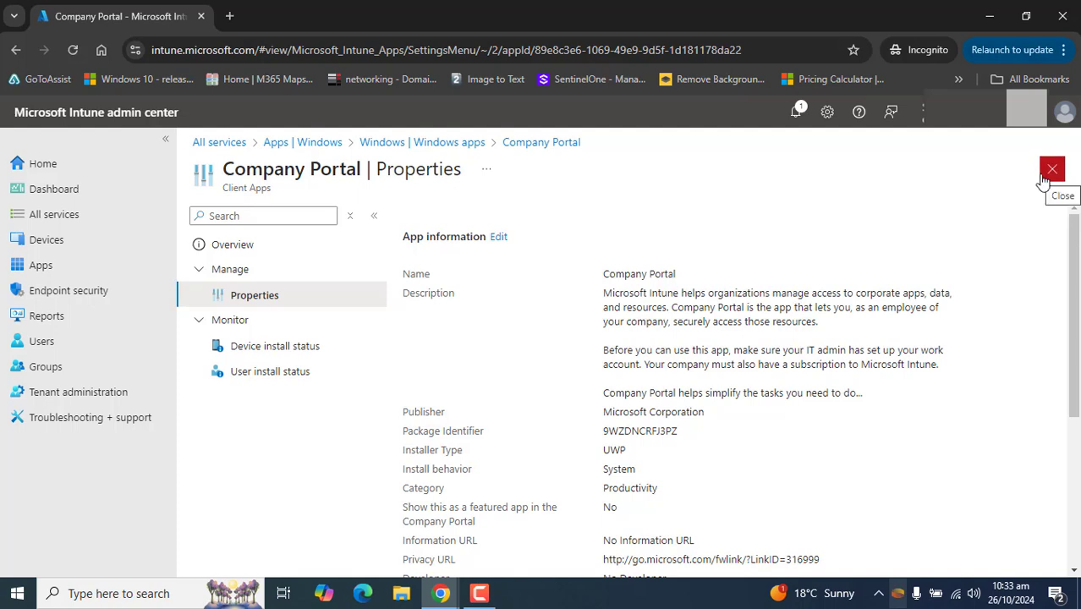
click(19, 596)
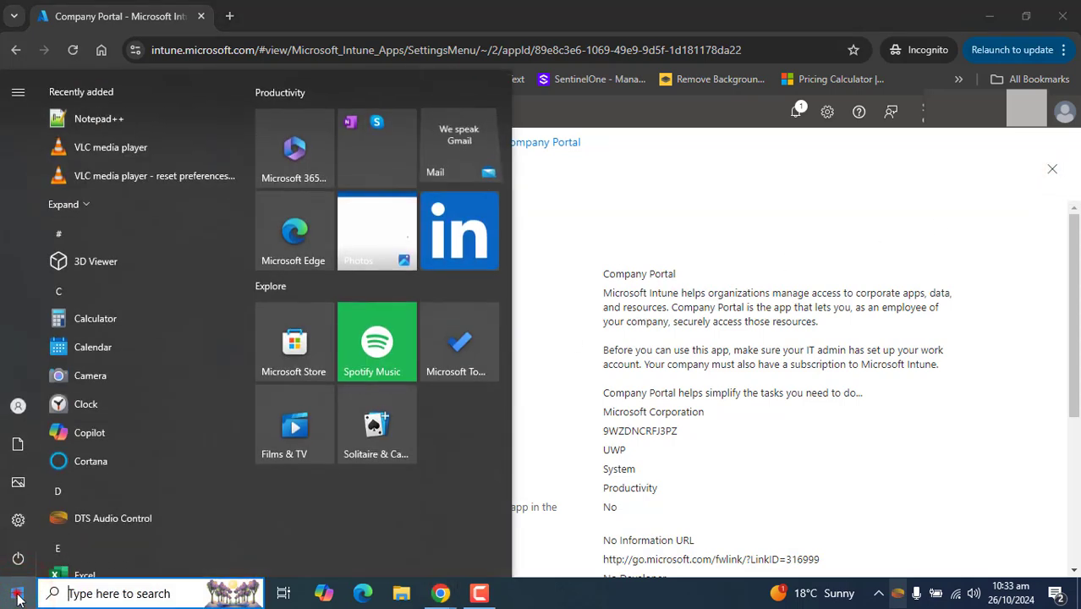
click(19, 596)
click(19, 596)
click(19, 595)
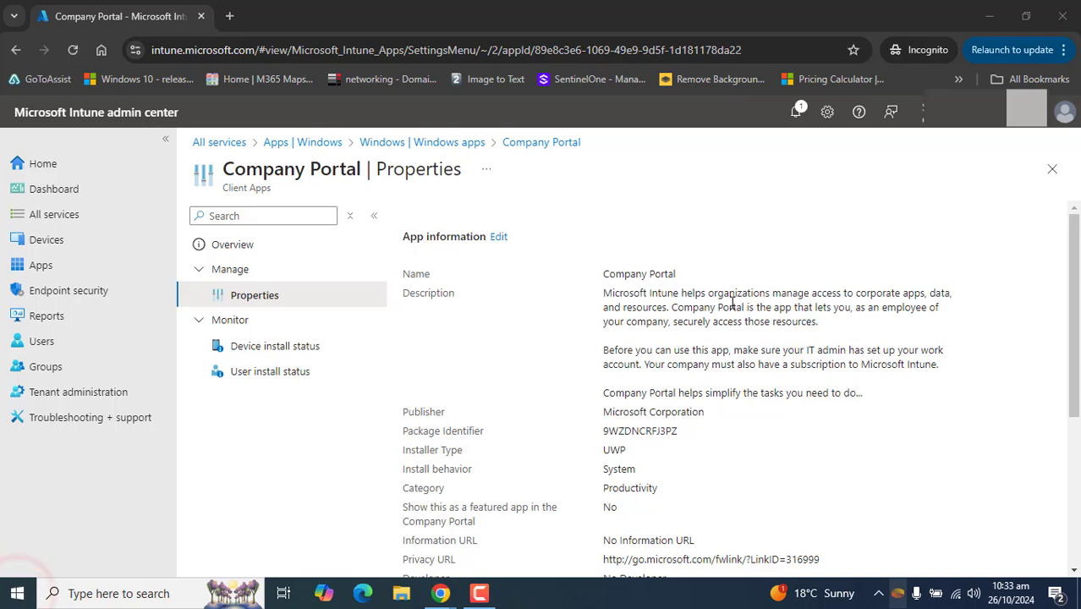
Examine the device status and user status charts in the overview of the deployed Company Portal app.
drag(1073, 297, 1076, 327)
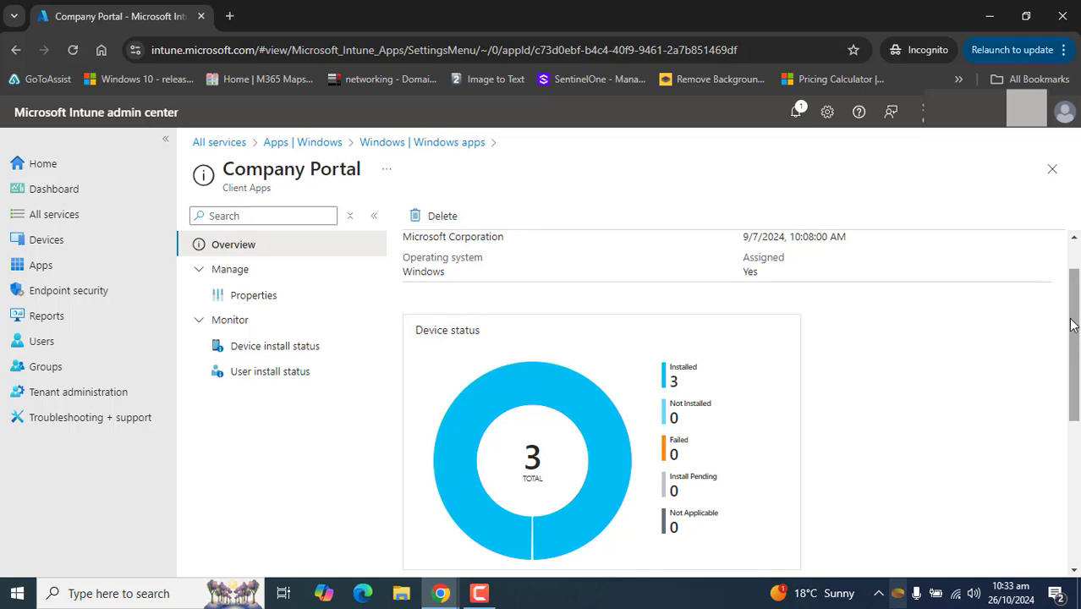
drag(1075, 328, 1069, 362)
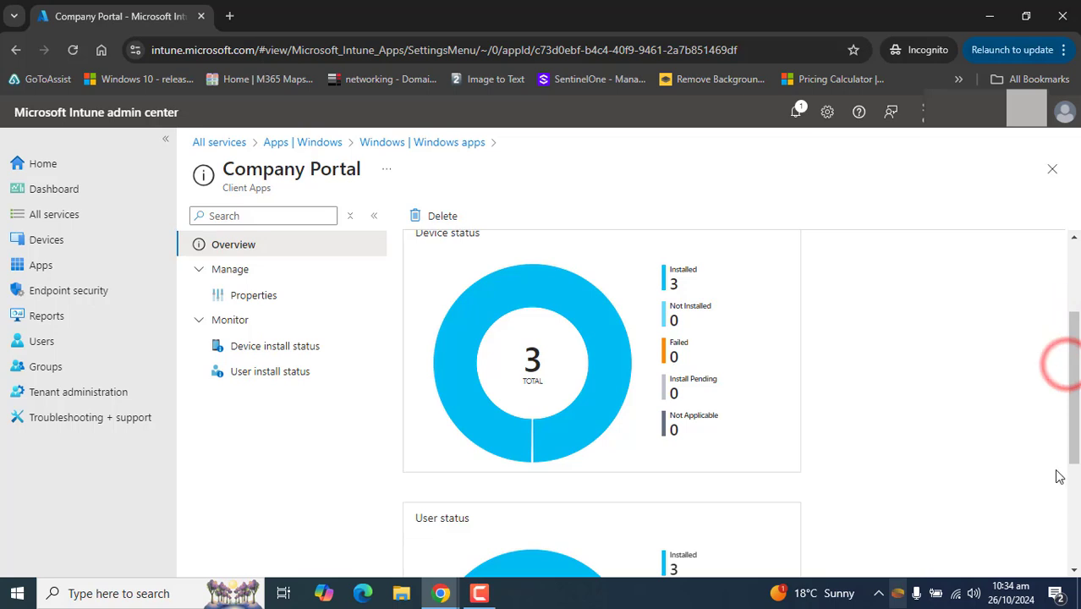
drag(1072, 408, 1074, 509)
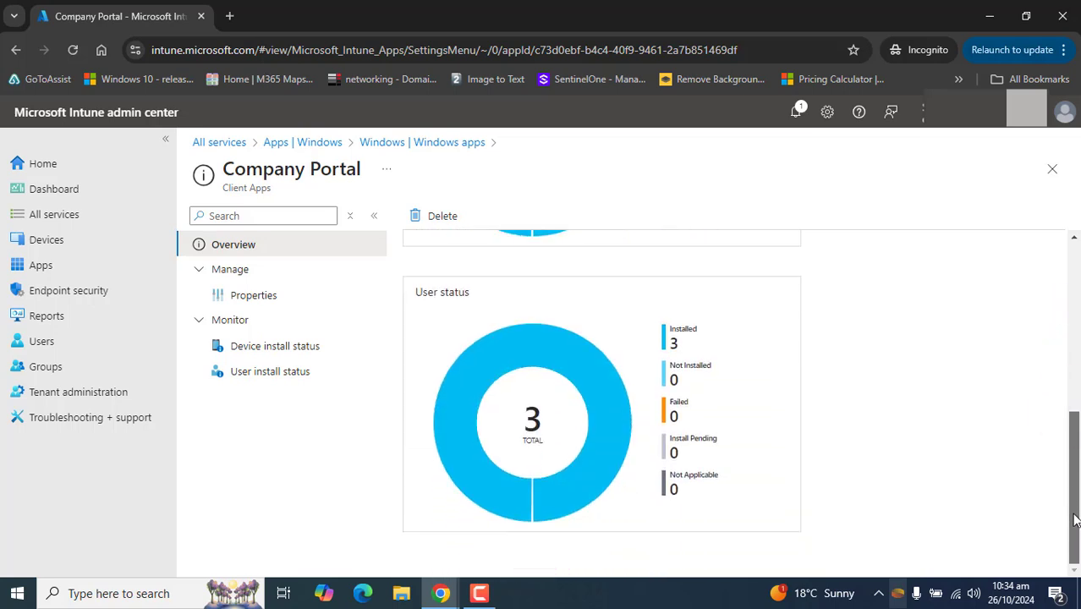
scroll(494, 371, up, 2)
Open the device install status list from the device status chart and widen the Device Name column.
click(533, 337)
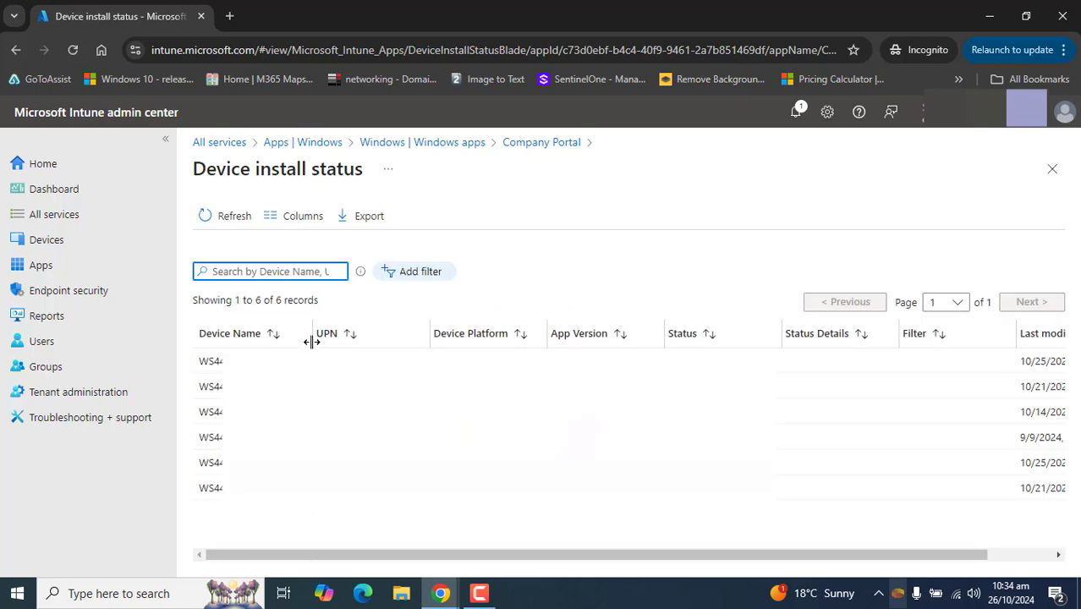
drag(312, 340, 535, 341)
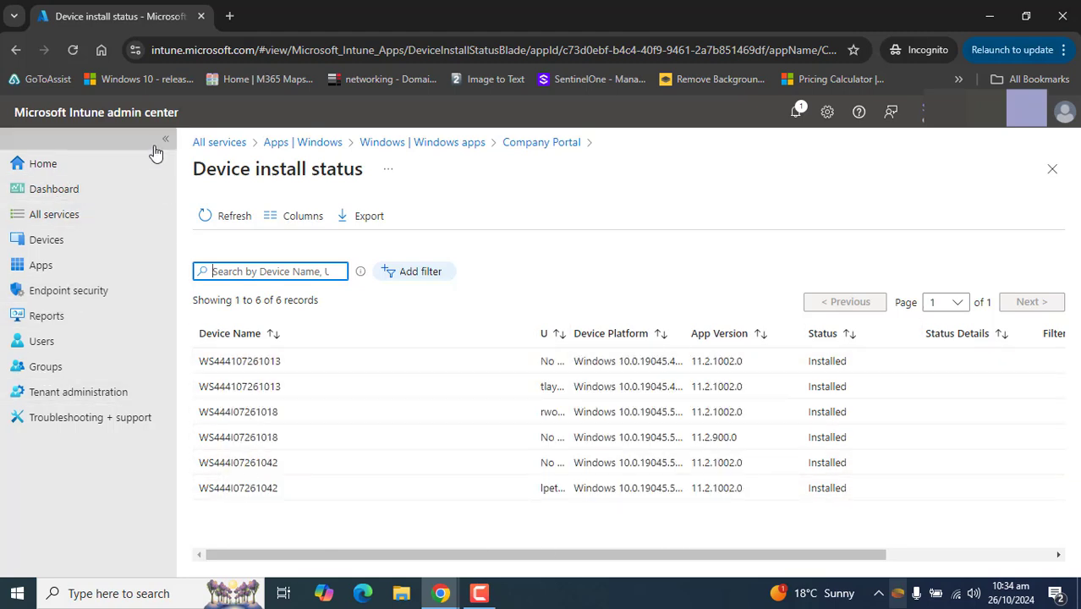
Return to the deployed Company Portal app and look over its properties.
click(15, 50)
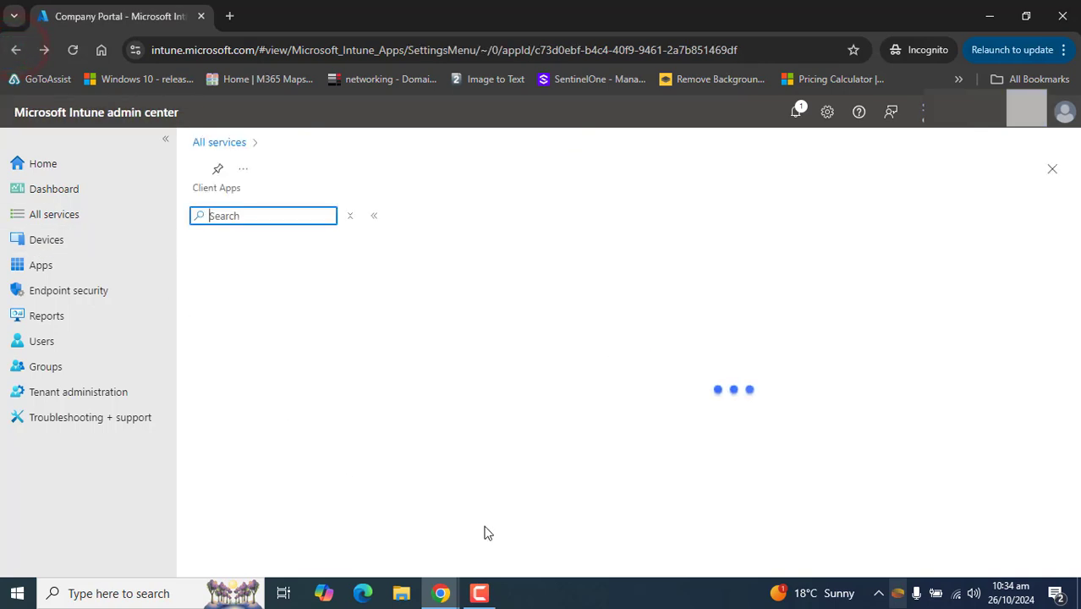
click(252, 295)
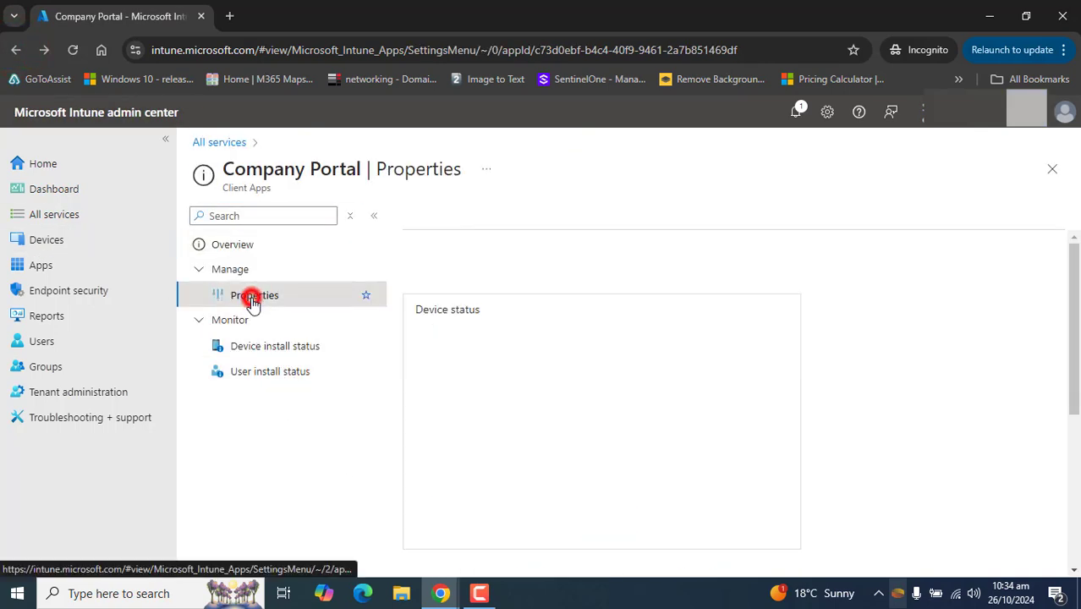
drag(1072, 269, 1068, 290)
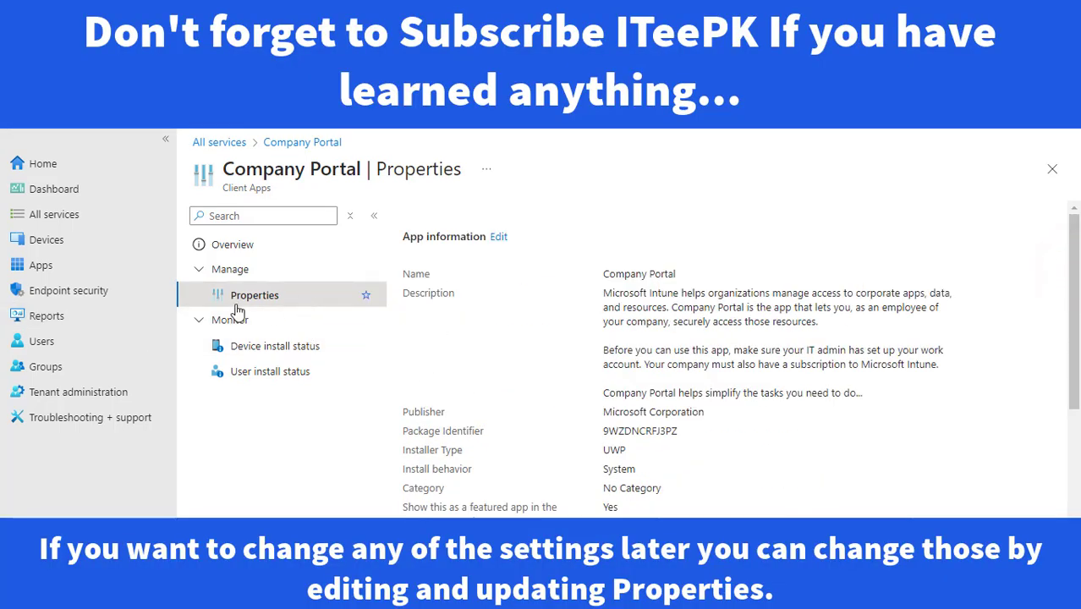